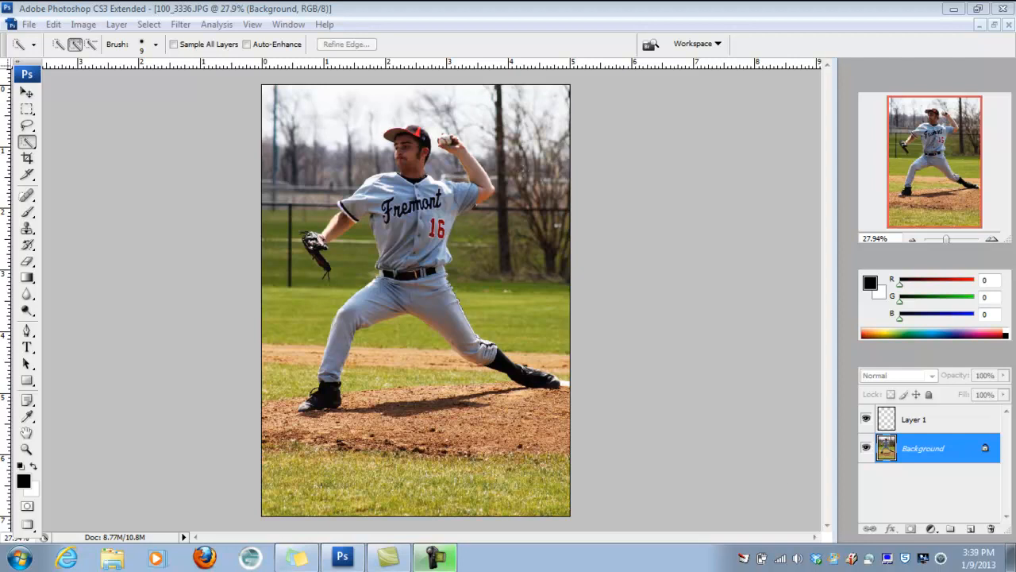
- Undock the tools palette and place it over the photo's left edge
{"action": "left_click_drag", "start_coordinate": [24, 66], "coordinate": [320, 56]}
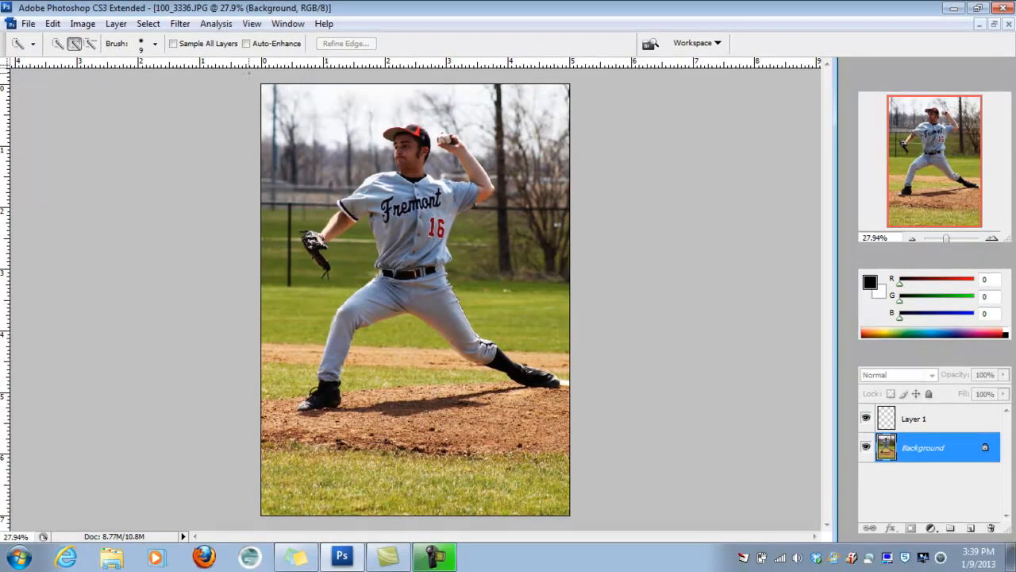
{"action": "left_click_drag", "start_coordinate": [248, 73], "coordinate": [250, 76]}
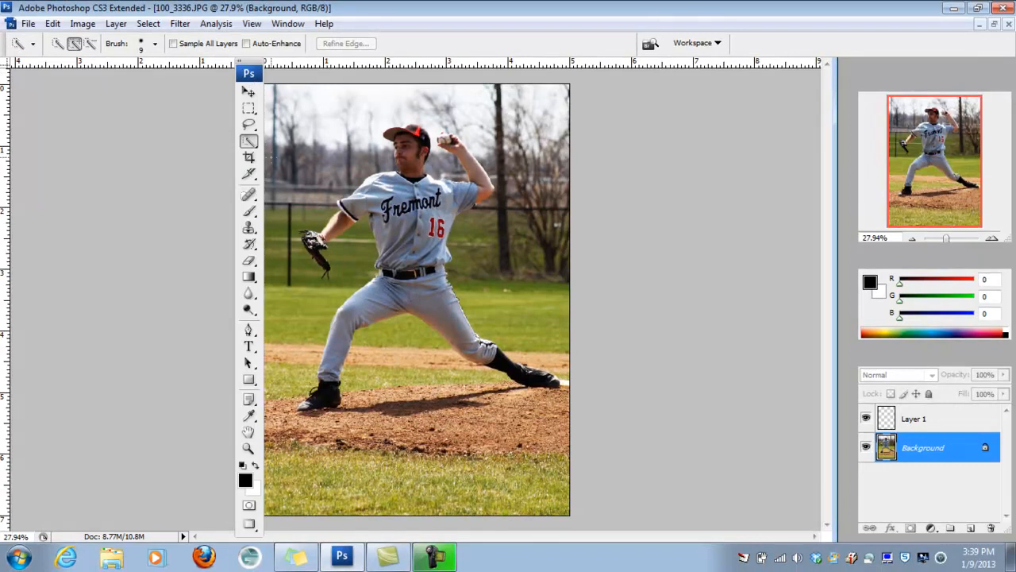
{"action": "left_click", "coordinate": [250, 145]}
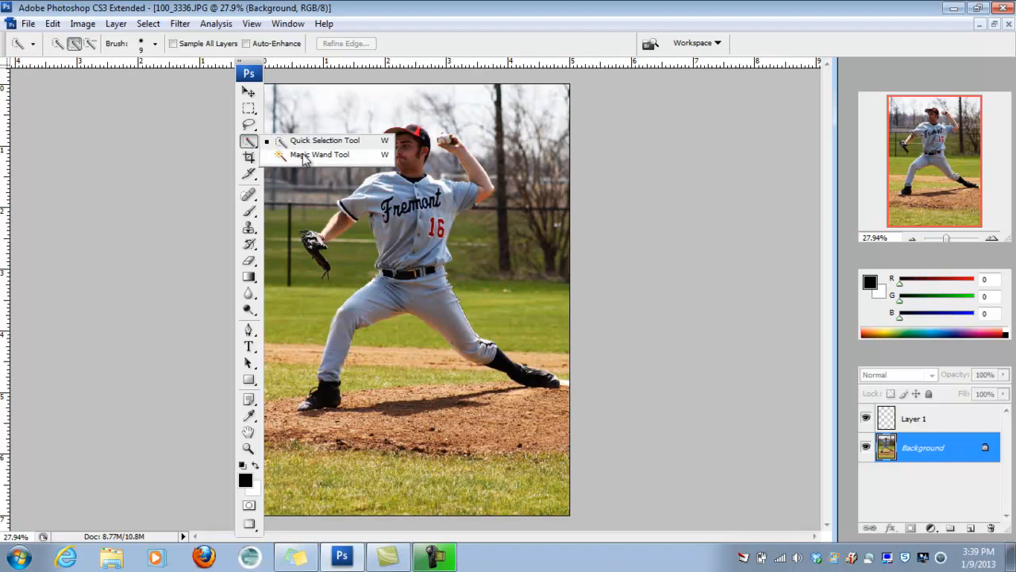
{"action": "left_click", "coordinate": [251, 143]}
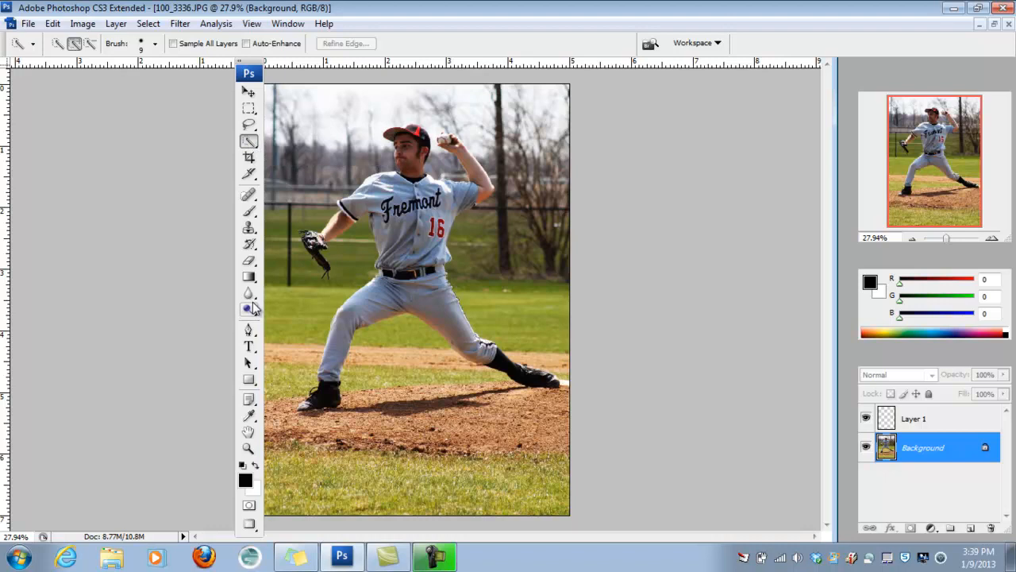
{"action": "left_click", "coordinate": [249, 449]}
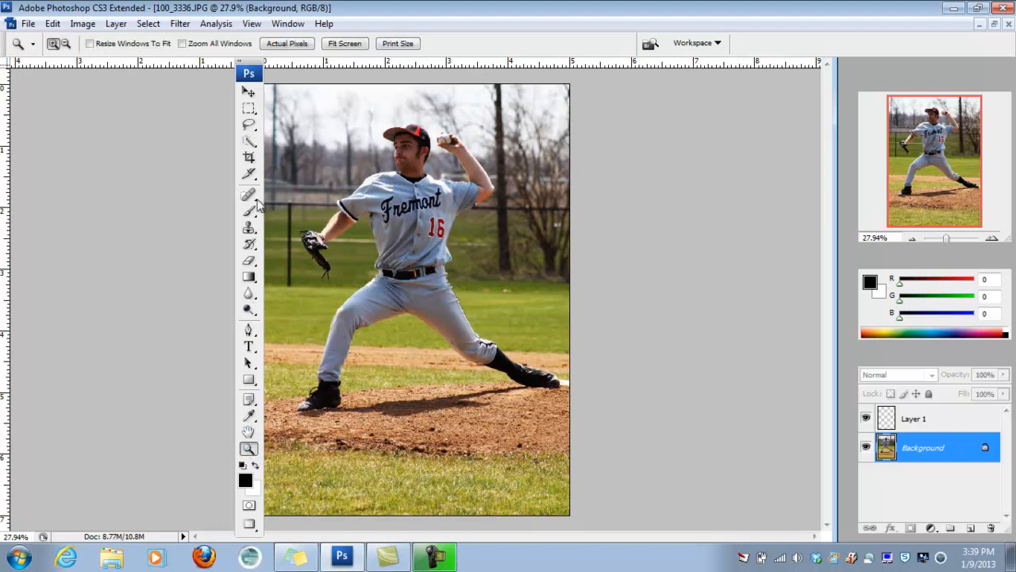
{"action": "left_click", "coordinate": [249, 262]}
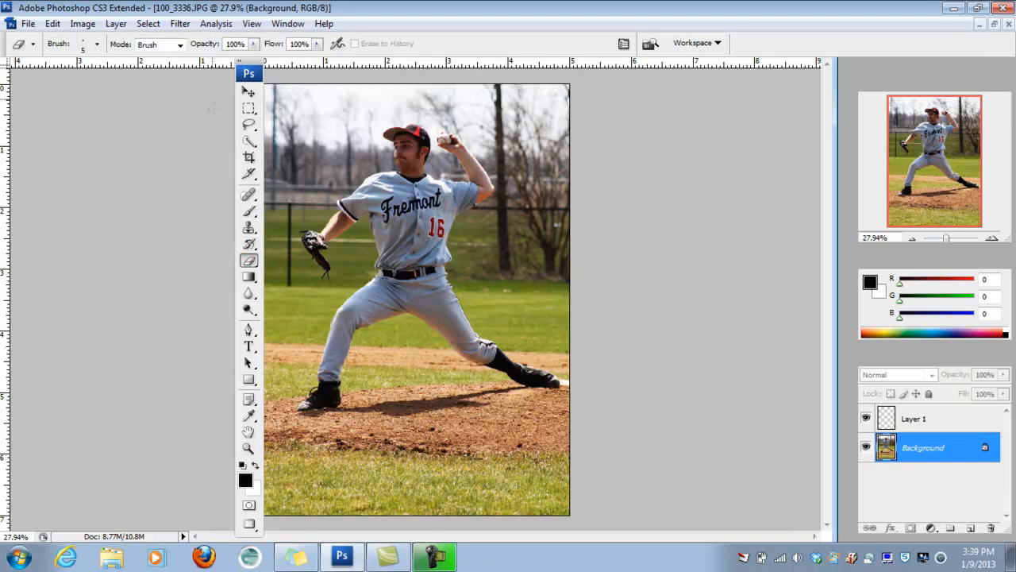
- Select the pitcher with the Quick Selection tool, including both arms and the glove, and subtract the background gap under the glove arm
{"action": "left_click", "coordinate": [248, 142]}
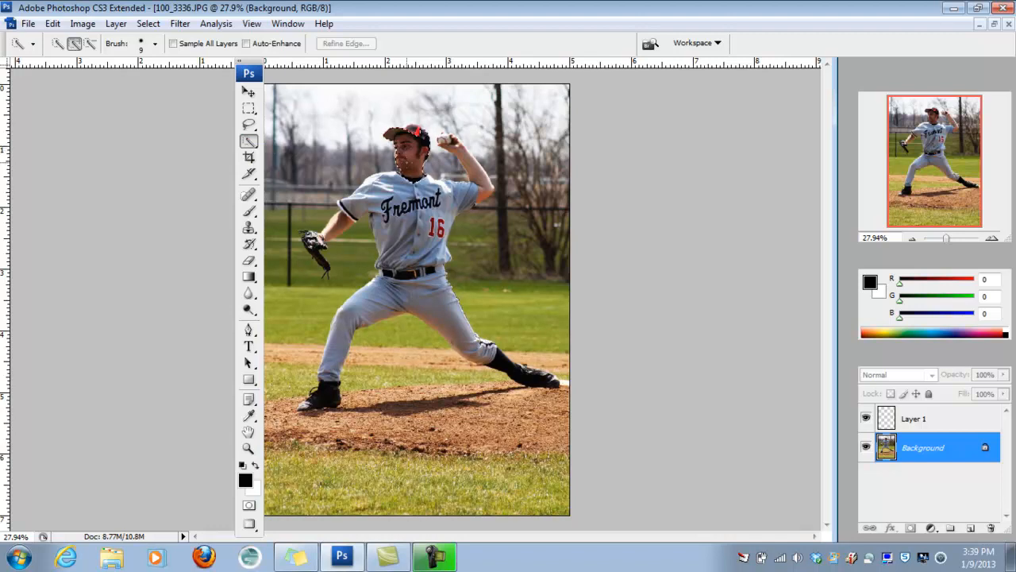
{"action": "mouse_move", "coordinate": [408, 173]}
{"action": "left_mouse_down"}
{"action": "mouse_move", "coordinate": [405, 144]}
{"action": "mouse_move", "coordinate": [405, 197]}
{"action": "mouse_move", "coordinate": [387, 215]}
{"action": "mouse_move", "coordinate": [389, 245]}
{"action": "mouse_move", "coordinate": [444, 274]}
{"action": "mouse_move", "coordinate": [425, 294]}
{"action": "mouse_move", "coordinate": [352, 323]}
{"action": "mouse_move", "coordinate": [336, 373]}
{"action": "mouse_move", "coordinate": [308, 406]}
{"action": "mouse_move", "coordinate": [322, 409]}
{"action": "left_mouse_up"}
{"action": "left_click_drag", "start_coordinate": [429, 305], "coordinate": [449, 324]}
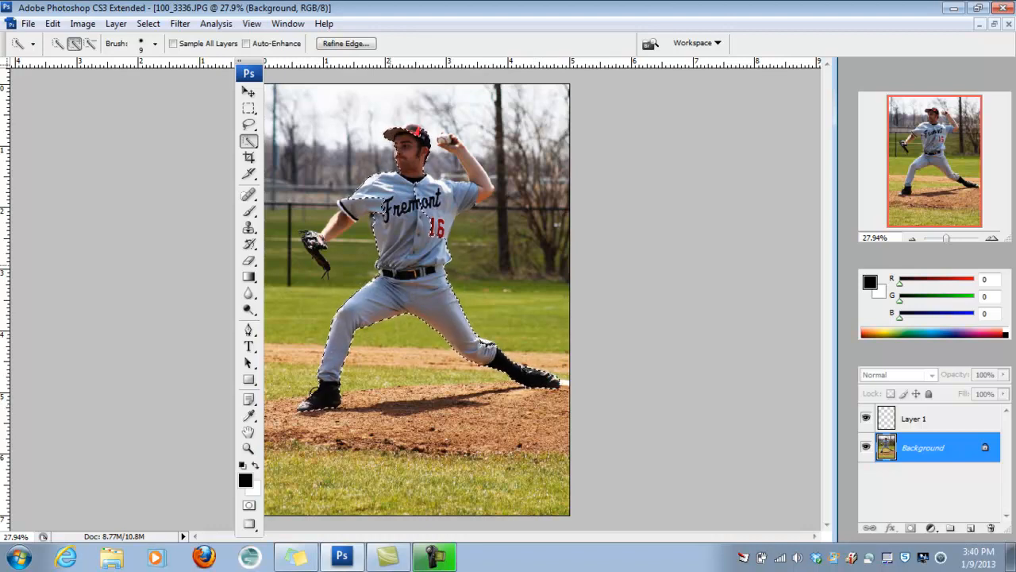
{"action": "left_click_drag", "start_coordinate": [365, 215], "coordinate": [325, 236]}
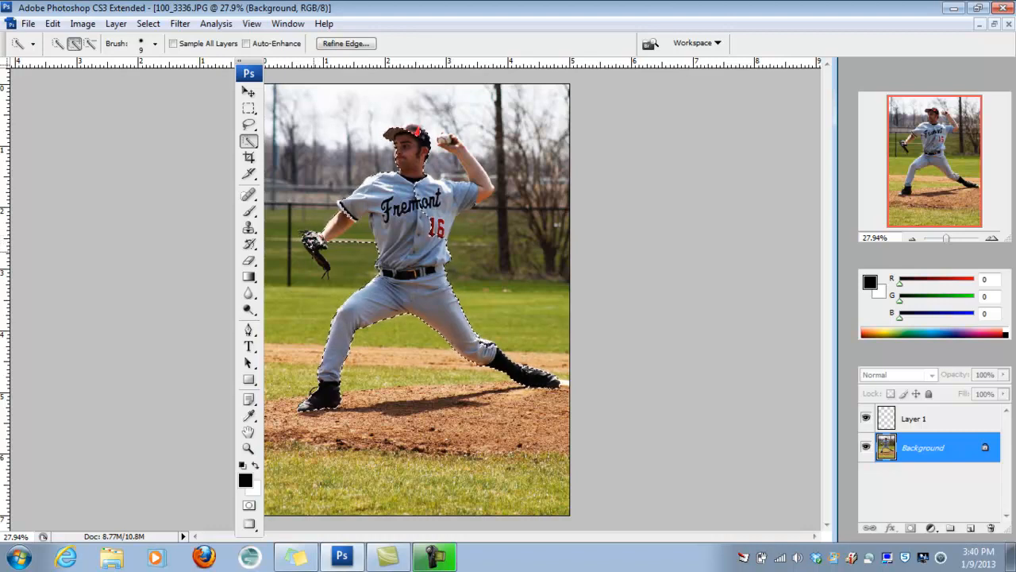
{"action": "left_click", "coordinate": [311, 236]}
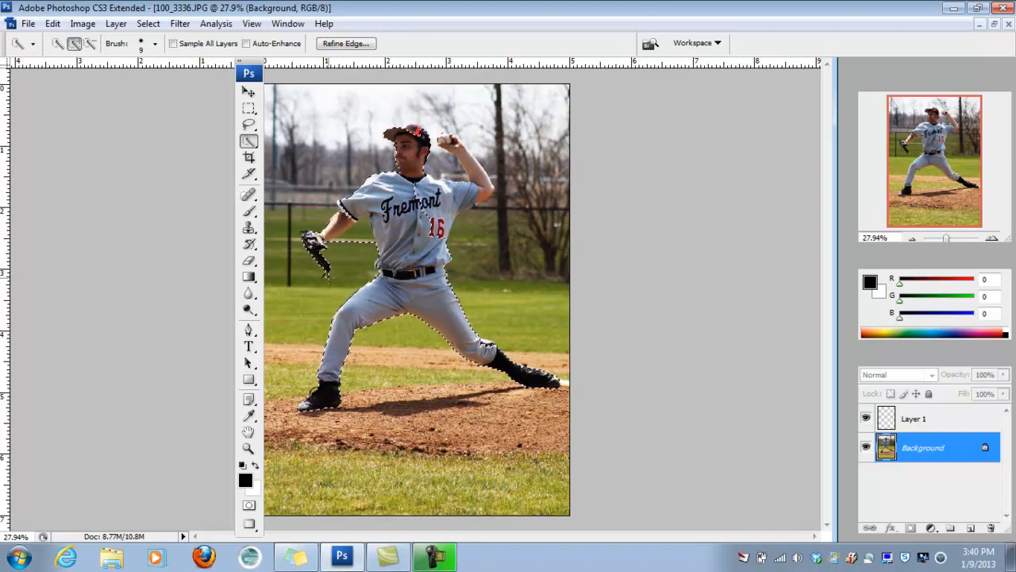
{"action": "mouse_move", "coordinate": [463, 197]}
{"action": "left_mouse_down"}
{"action": "mouse_move", "coordinate": [476, 188]}
{"action": "mouse_move", "coordinate": [460, 158]}
{"action": "mouse_move", "coordinate": [486, 184]}
{"action": "left_mouse_up"}
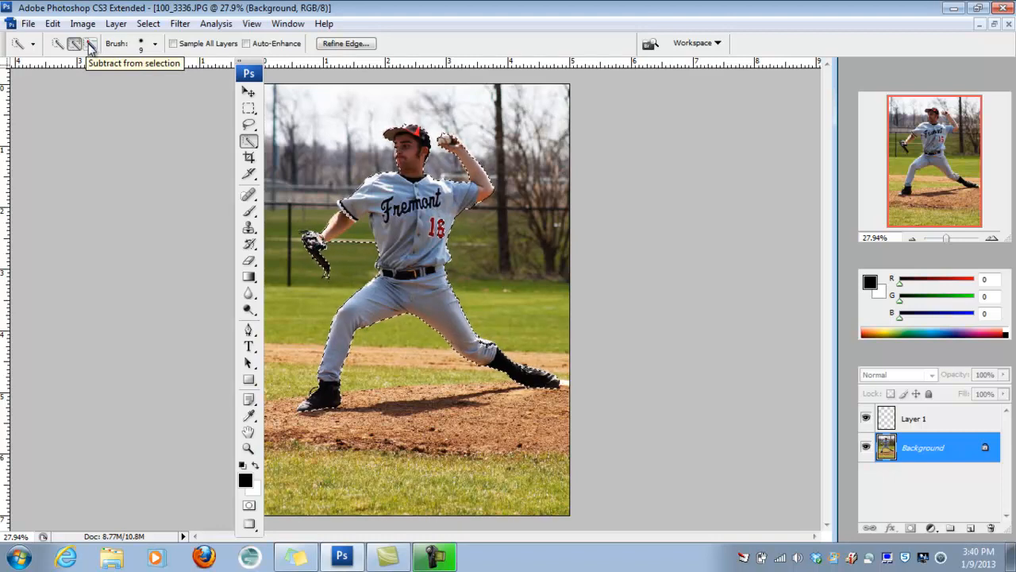
{"action": "left_click", "coordinate": [90, 45]}
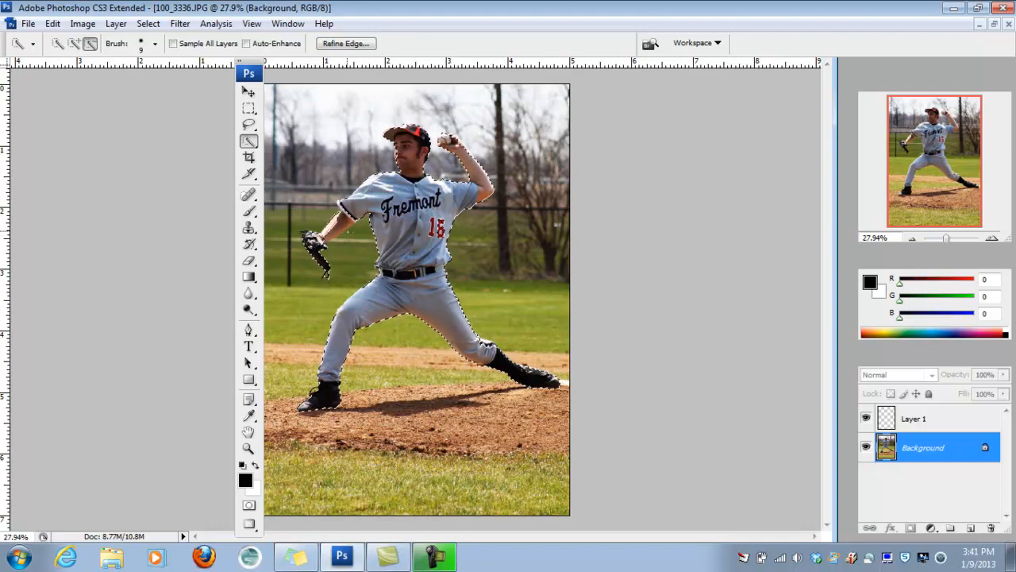
{"action": "left_click", "coordinate": [74, 44]}
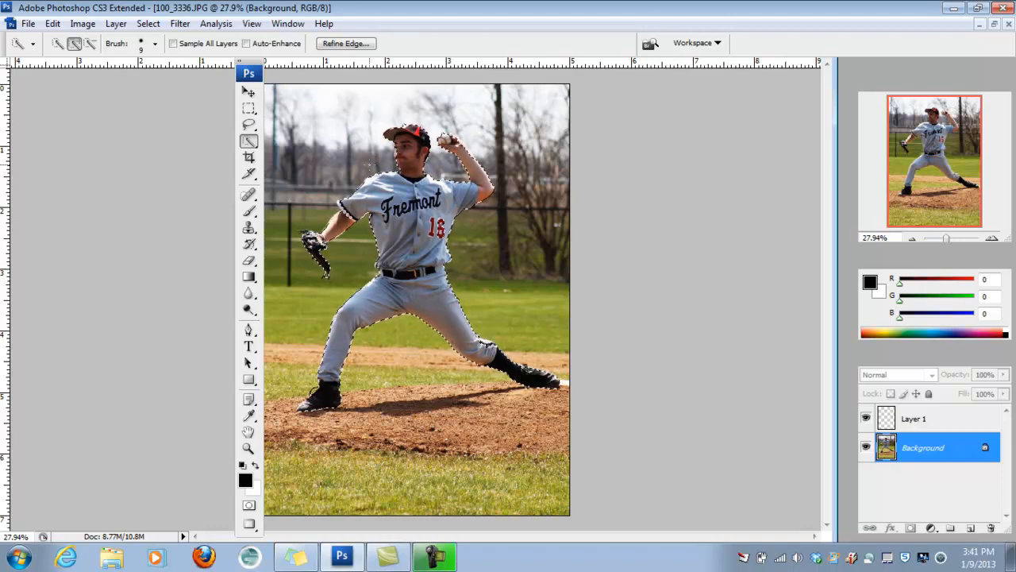
- Preview the pitcher selection in Refine Edge in Standard, Quick Mask, On Black, On White and Mask views, and cancel the refinement
{"action": "left_click", "coordinate": [346, 44]}
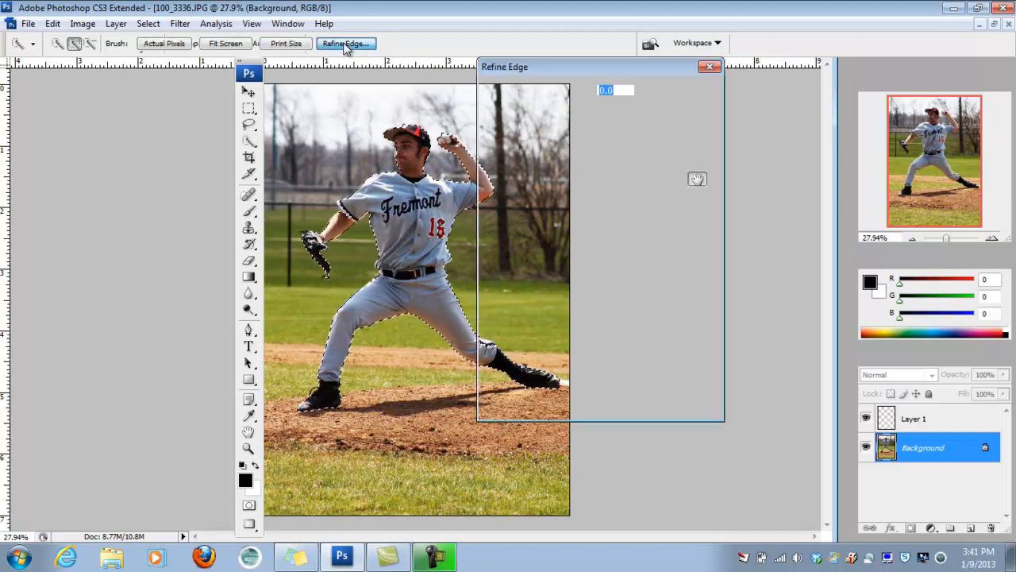
{"action": "left_click_drag", "start_coordinate": [523, 70], "coordinate": [588, 40]}
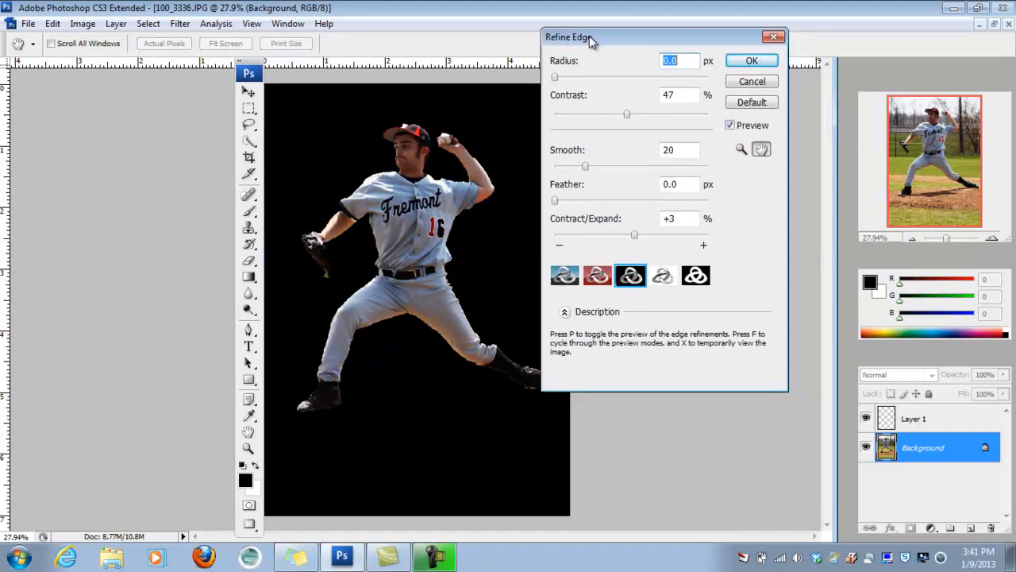
{"action": "left_click", "coordinate": [563, 275]}
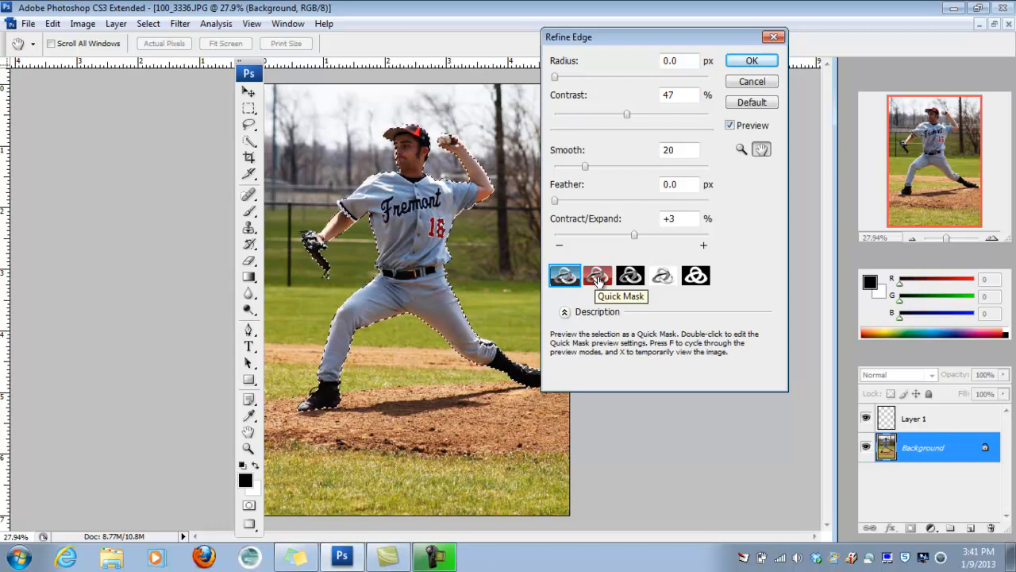
{"action": "left_click", "coordinate": [598, 275]}
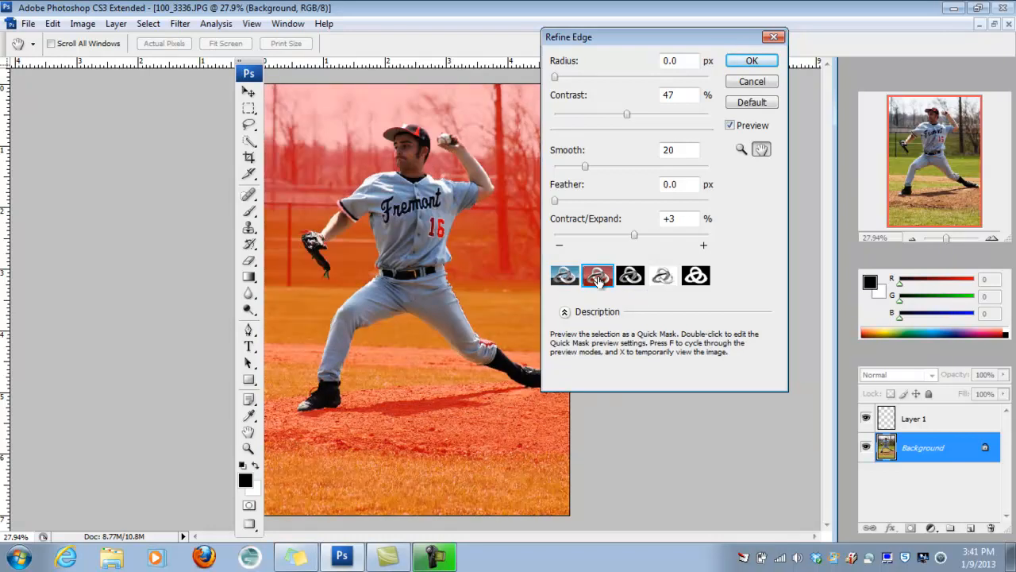
{"action": "left_click", "coordinate": [630, 277]}
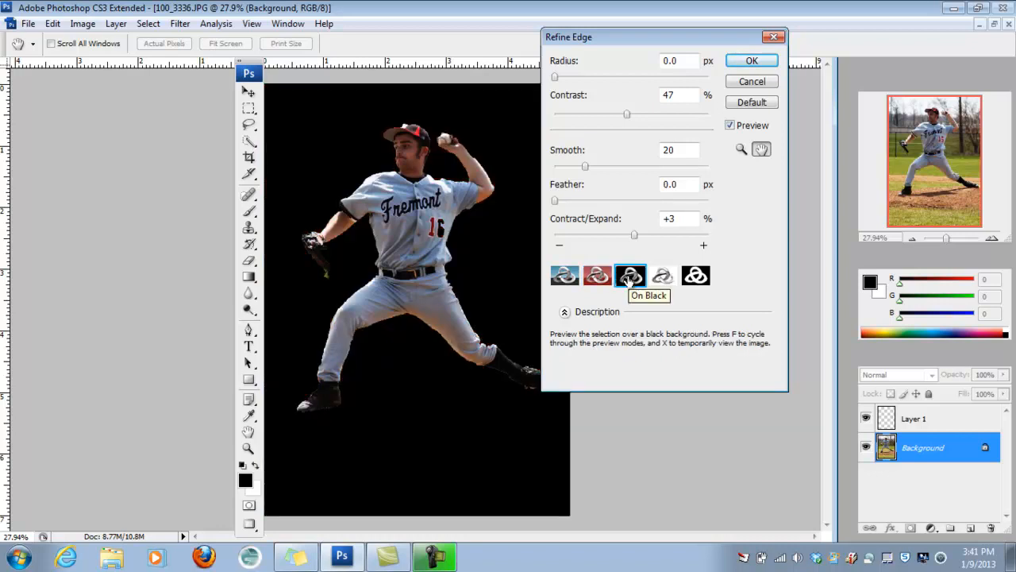
{"action": "left_click", "coordinate": [662, 277]}
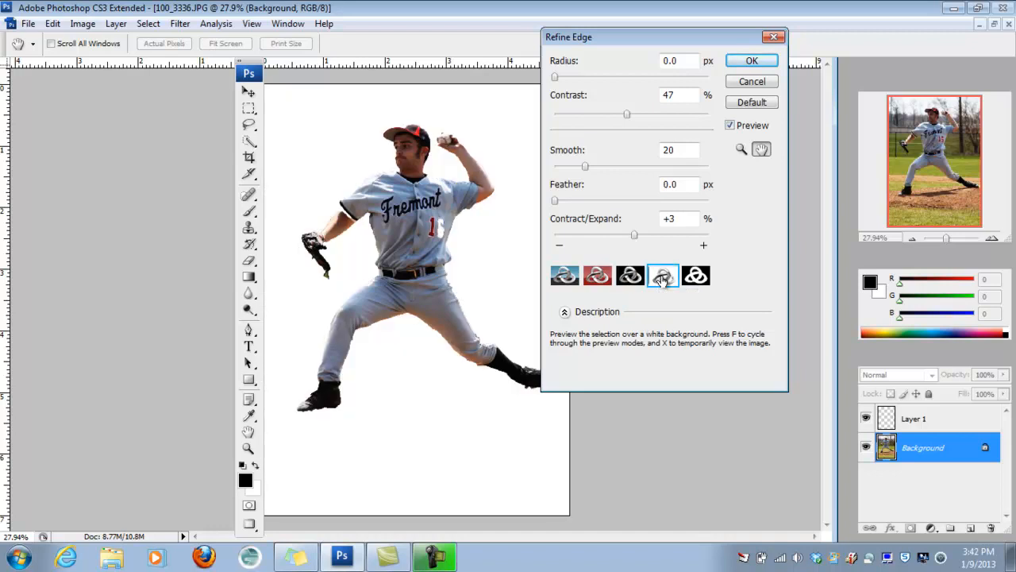
{"action": "left_click", "coordinate": [695, 277]}
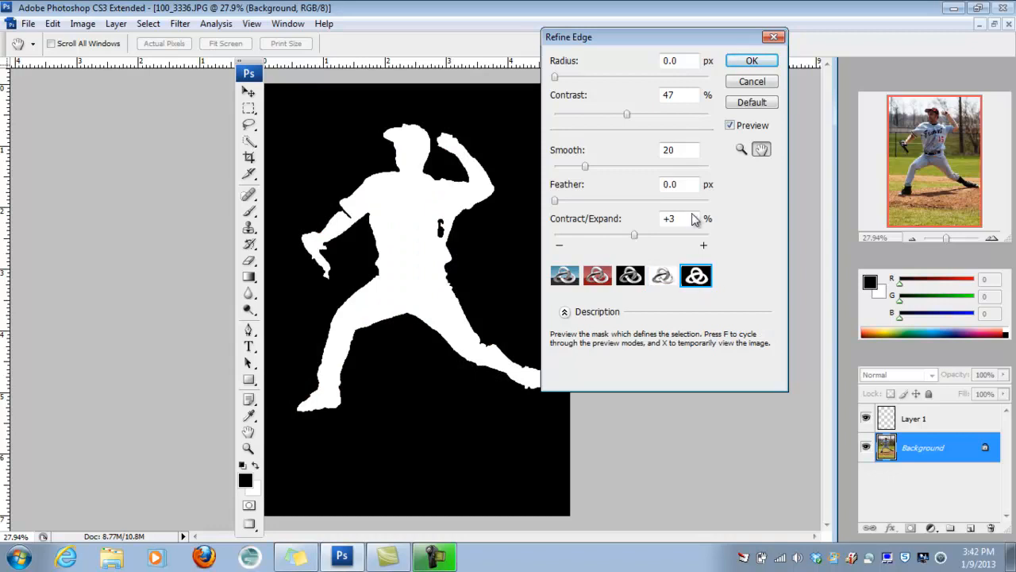
{"action": "left_click_drag", "start_coordinate": [630, 38], "coordinate": [672, 38]}
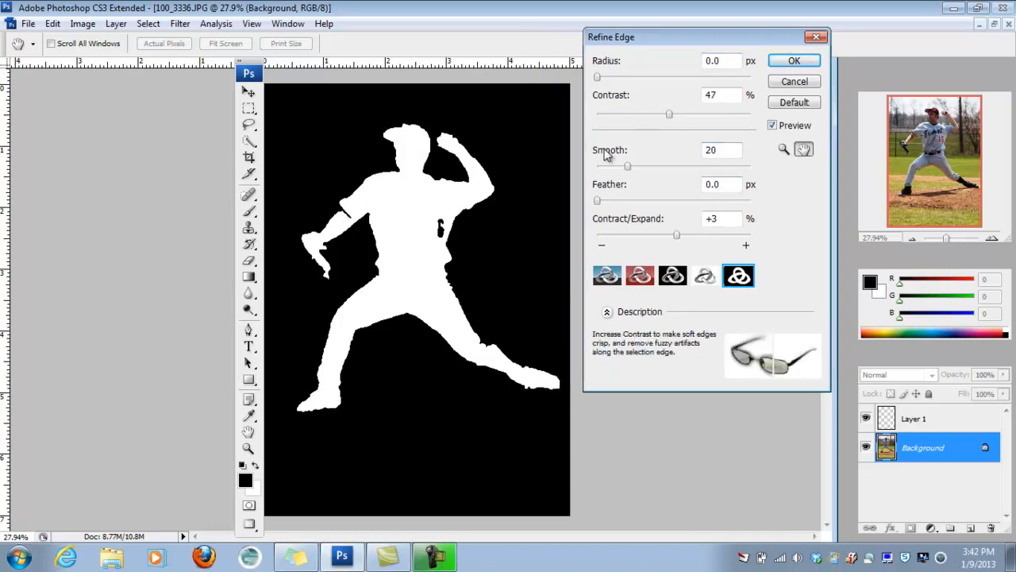
{"action": "left_click", "coordinate": [794, 82]}
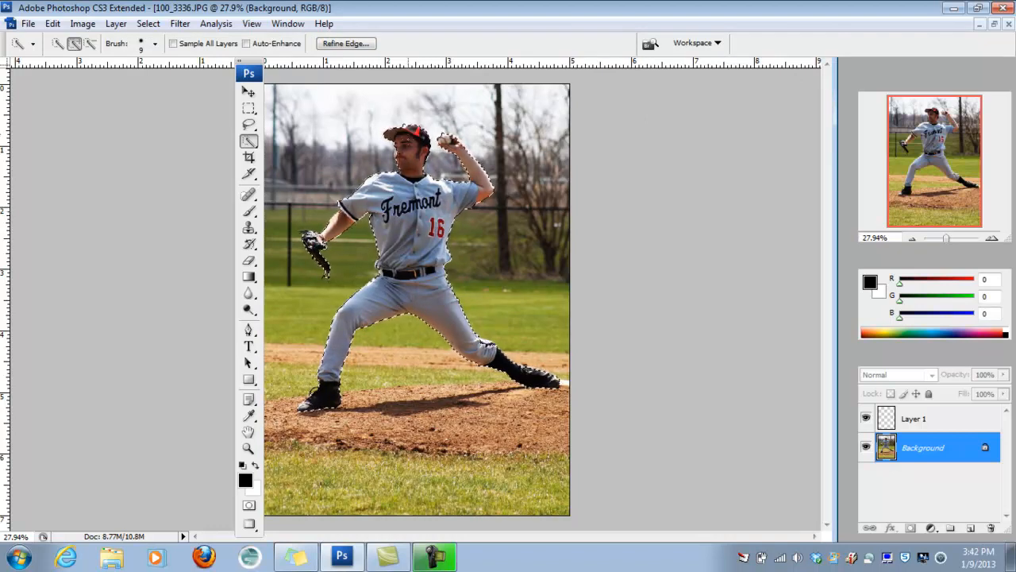
- Check the selection again in Refine Edge's Mask view for missed areas, and leave without applying it
{"action": "left_click", "coordinate": [338, 42]}
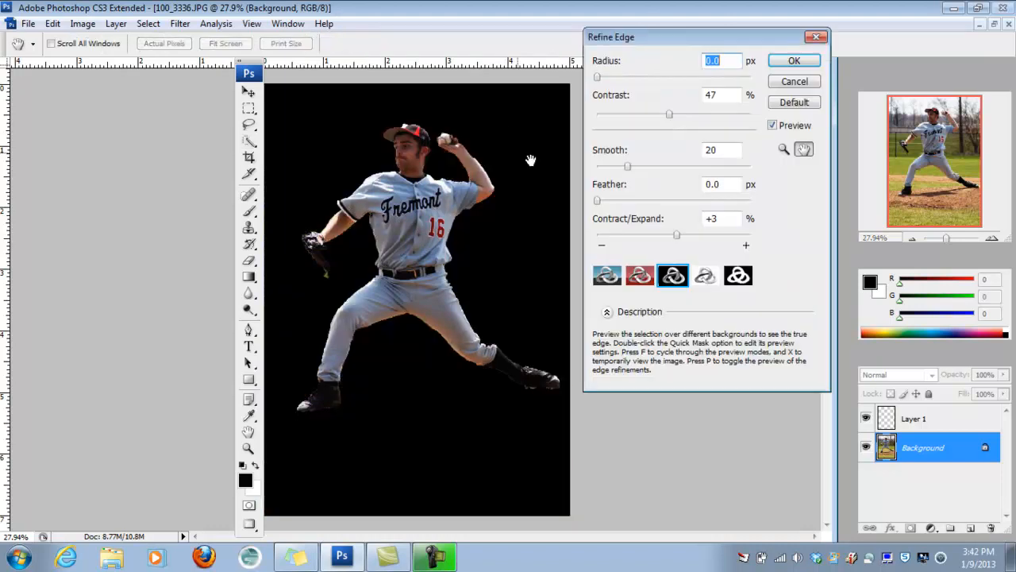
{"action": "left_click", "coordinate": [745, 278]}
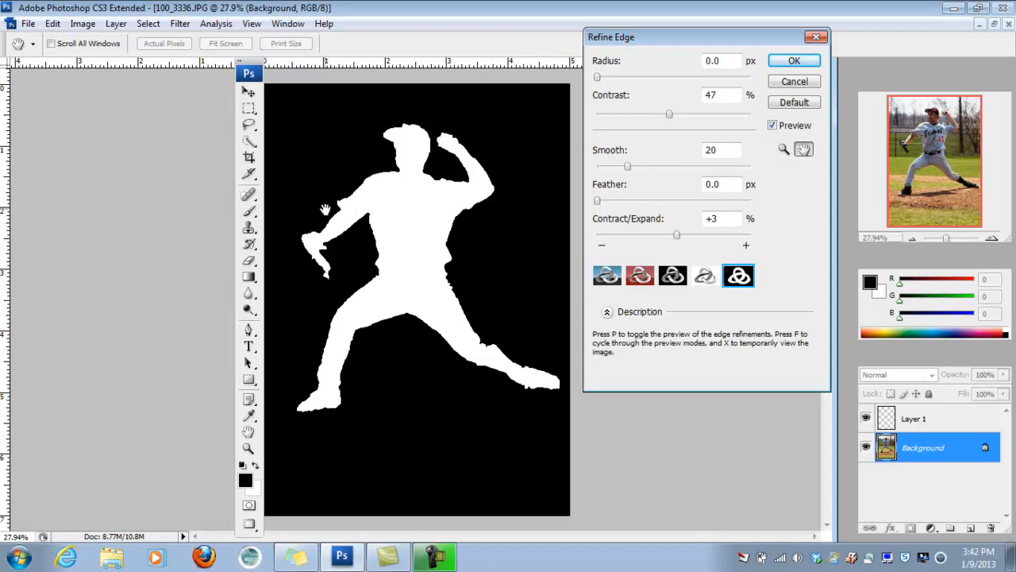
{"action": "left_click", "coordinate": [795, 82]}
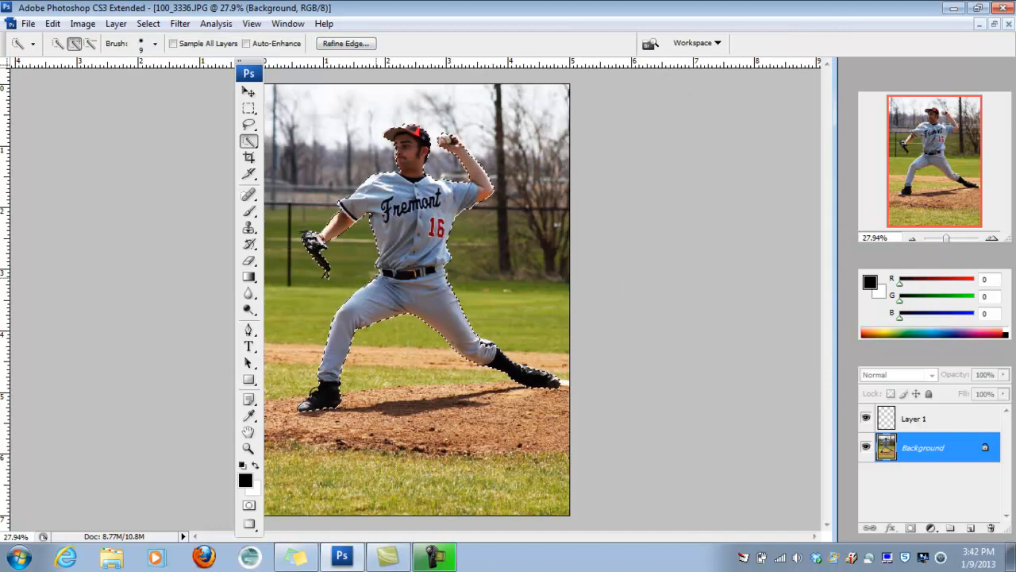
- Deselect the pitcher and load the saved "outline" channel as a new selection
{"action": "key", "text": "ctrl+d"}
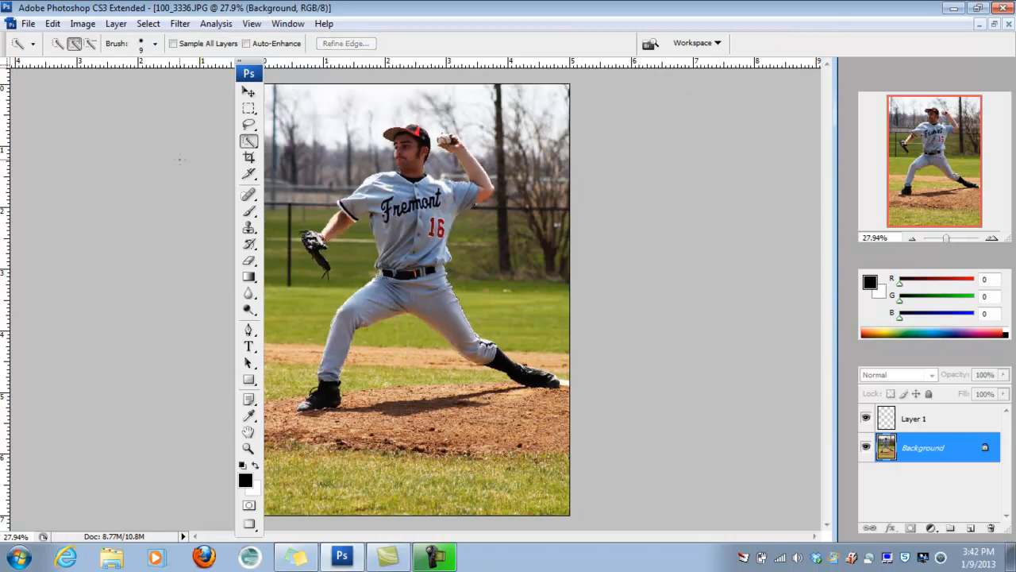
{"action": "left_click", "coordinate": [149, 24]}
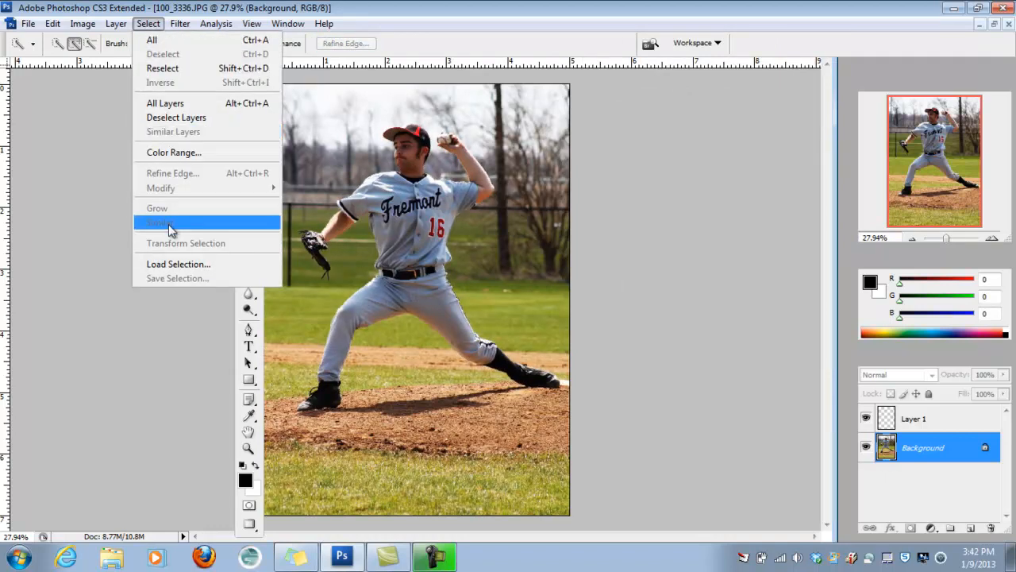
{"action": "left_click", "coordinate": [170, 265]}
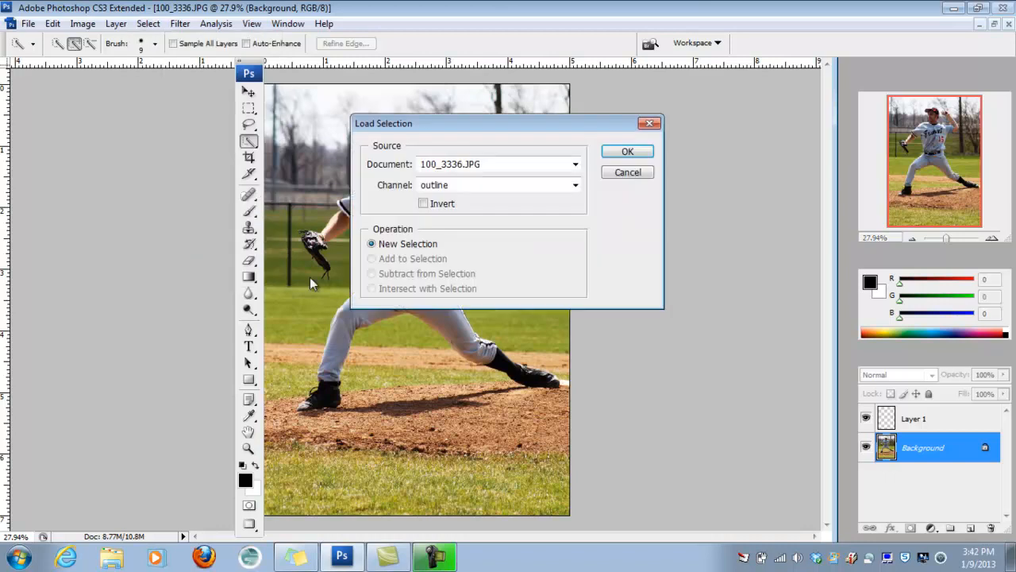
{"action": "left_click", "coordinate": [627, 152]}
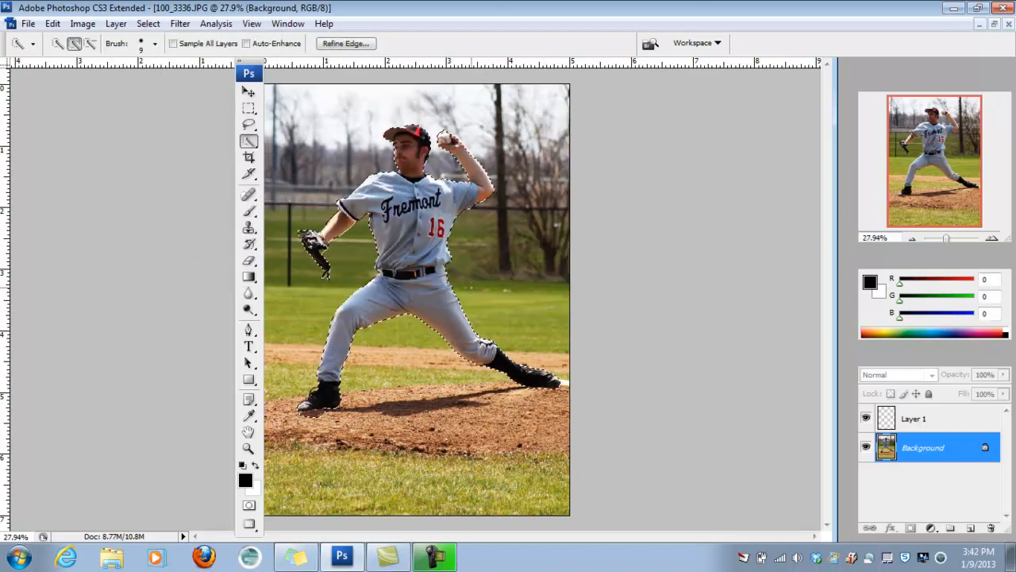
- Check the loaded outline in Mask view and apply Refine Edge with contrast 47%, smooth 20 and expand +3%
{"action": "left_click", "coordinate": [345, 43]}
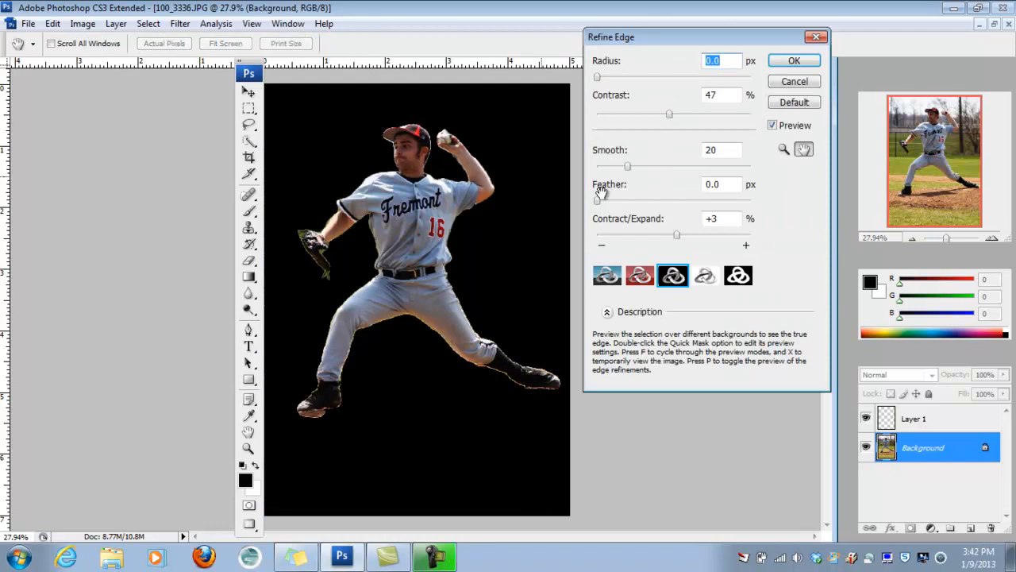
{"action": "left_click", "coordinate": [738, 276]}
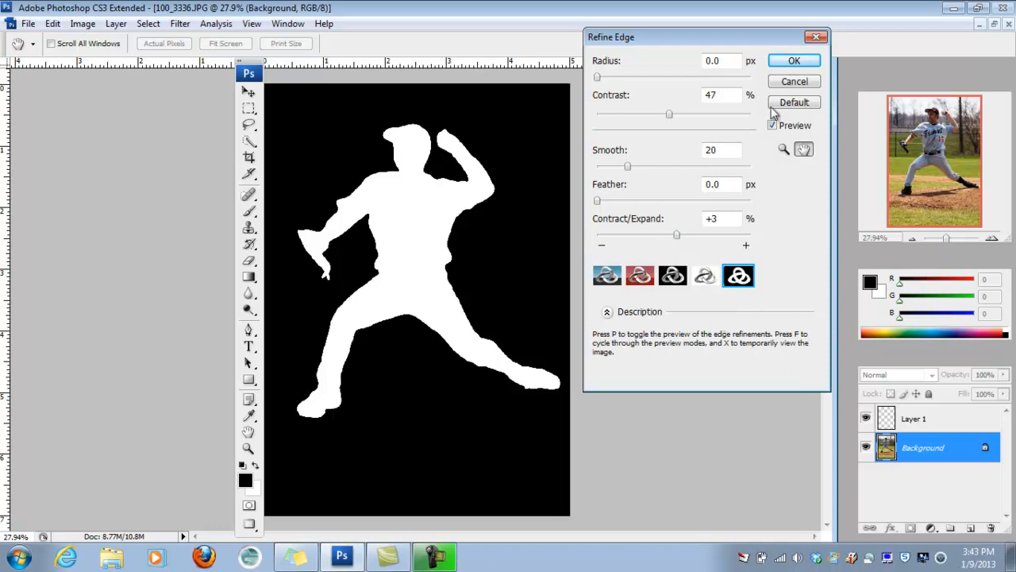
{"action": "left_click", "coordinate": [795, 61]}
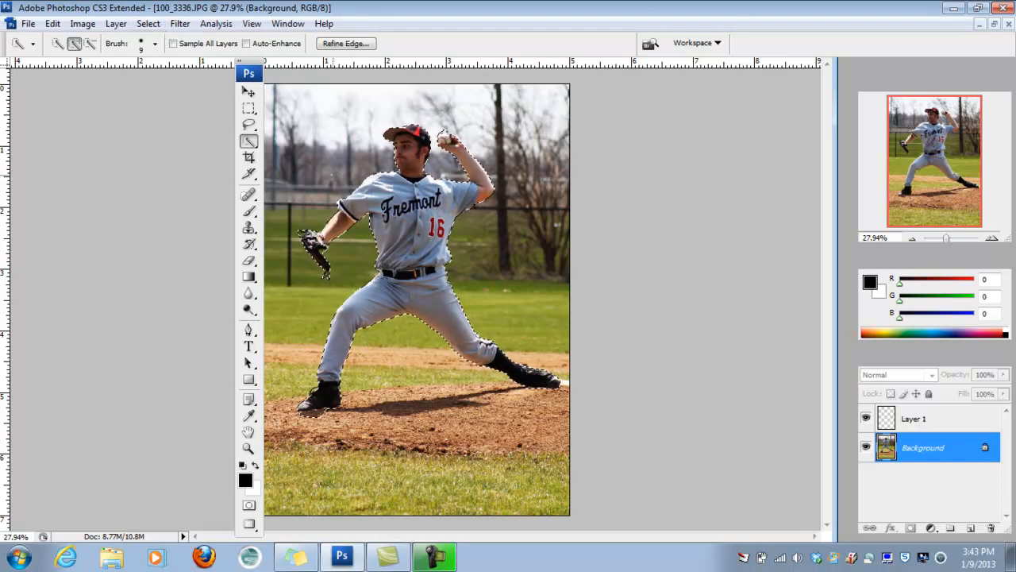
- Invert the selection so the background around the pitcher is selected, and move the tools palette off the photo
{"action": "left_click", "coordinate": [149, 23]}
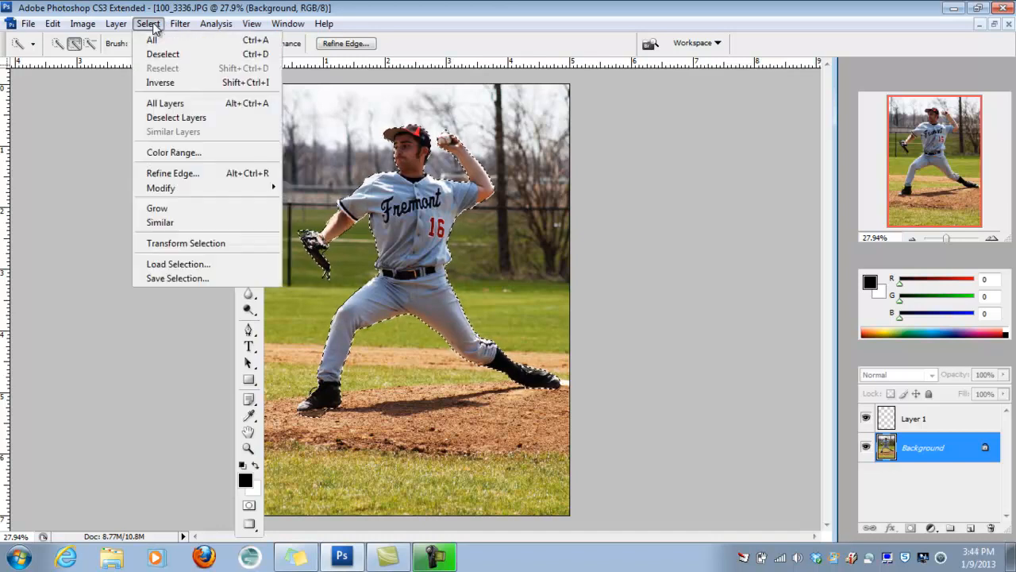
{"action": "left_click", "coordinate": [161, 82]}
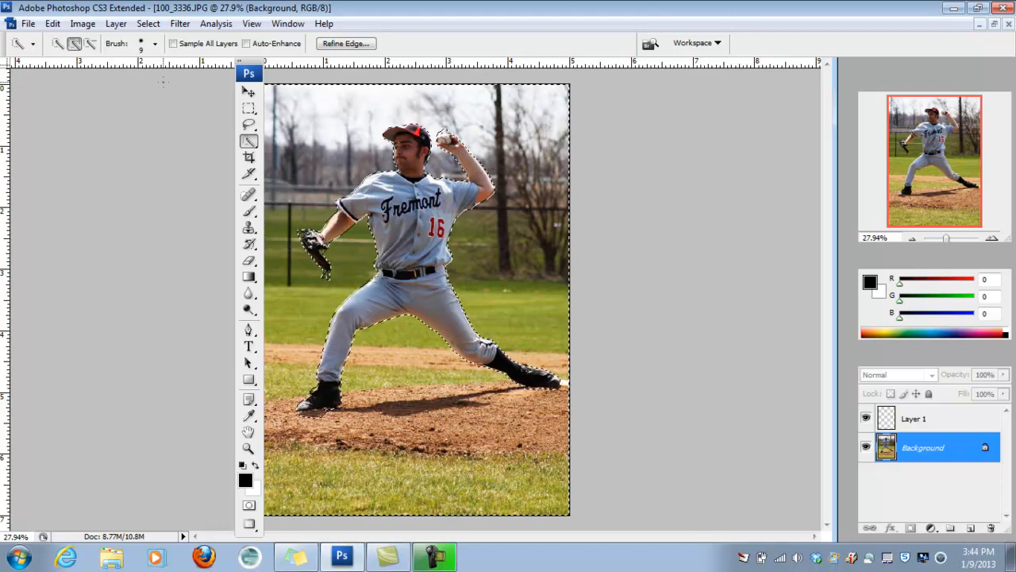
{"action": "left_click_drag", "start_coordinate": [241, 74], "coordinate": [157, 80]}
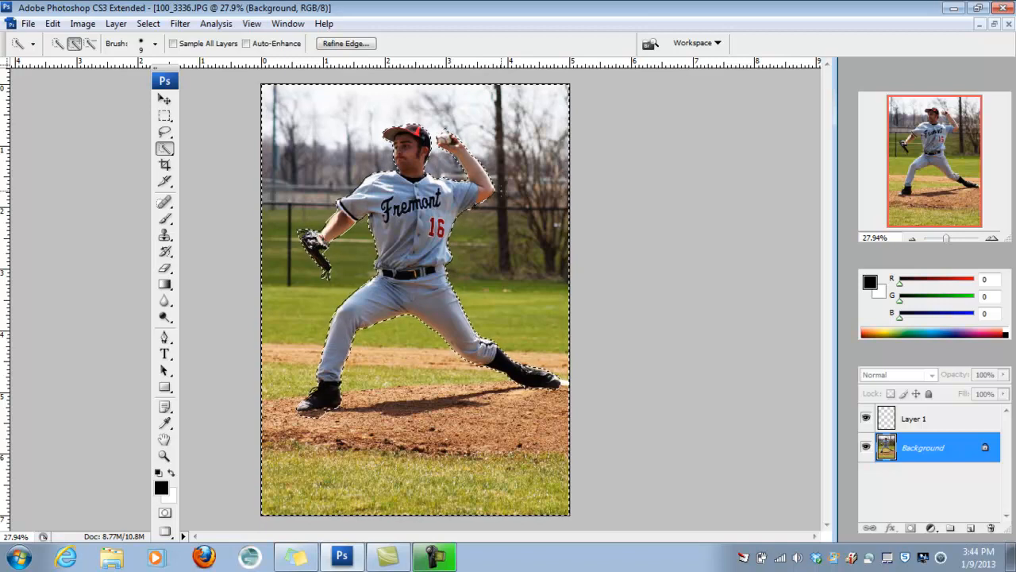
- Apply a Radial Blur with Zoom method, Good quality and amount 38 to the background around the pitcher, and drop the selection
{"action": "left_click", "coordinate": [179, 25]}
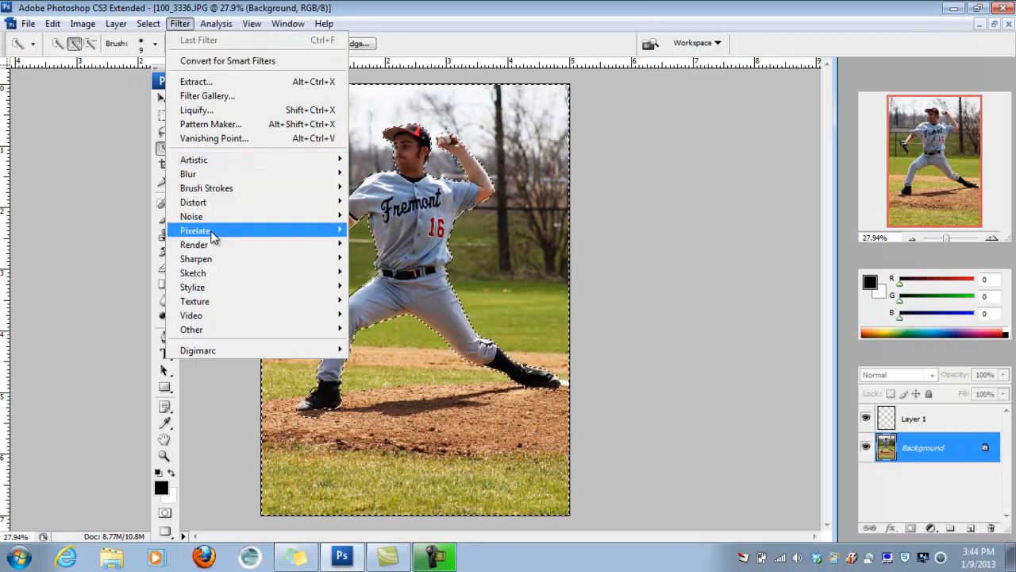
{"action": "mouse_move", "coordinate": [215, 205]}
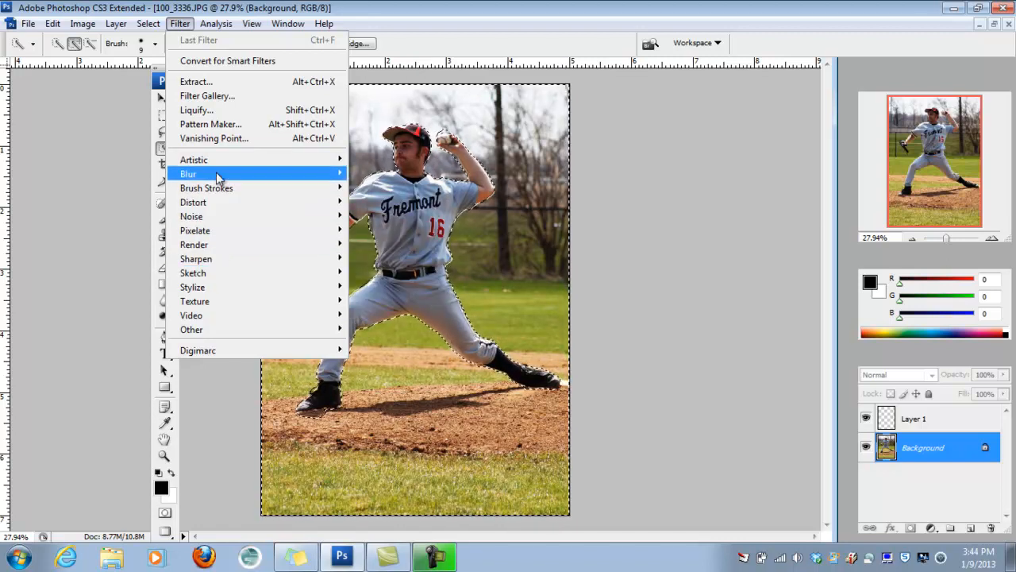
{"action": "mouse_move", "coordinate": [216, 173]}
{"action": "left_click", "coordinate": [386, 272]}
{"action": "left_click_drag", "start_coordinate": [567, 136], "coordinate": [733, 111]}
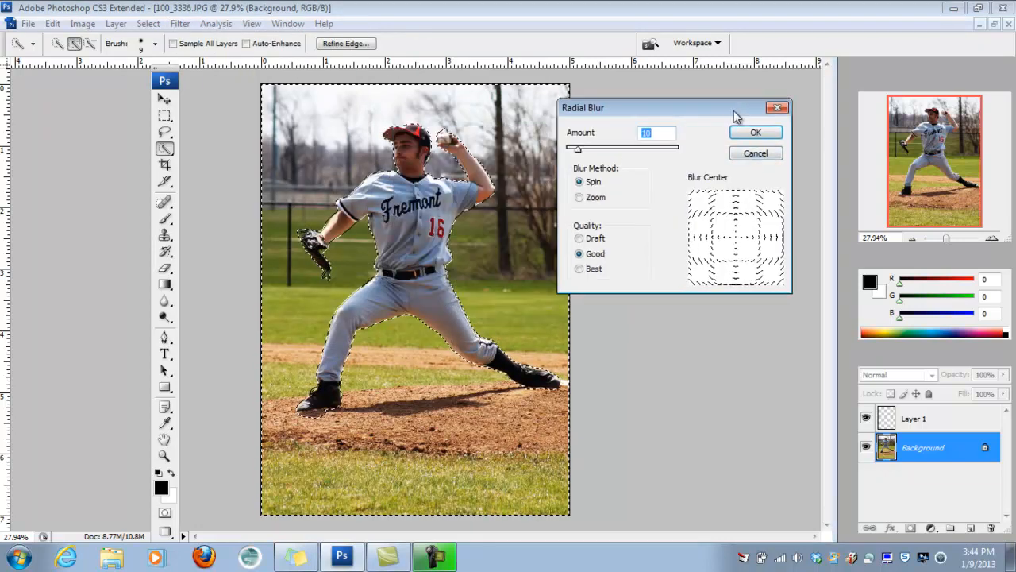
{"action": "left_click", "coordinate": [580, 198]}
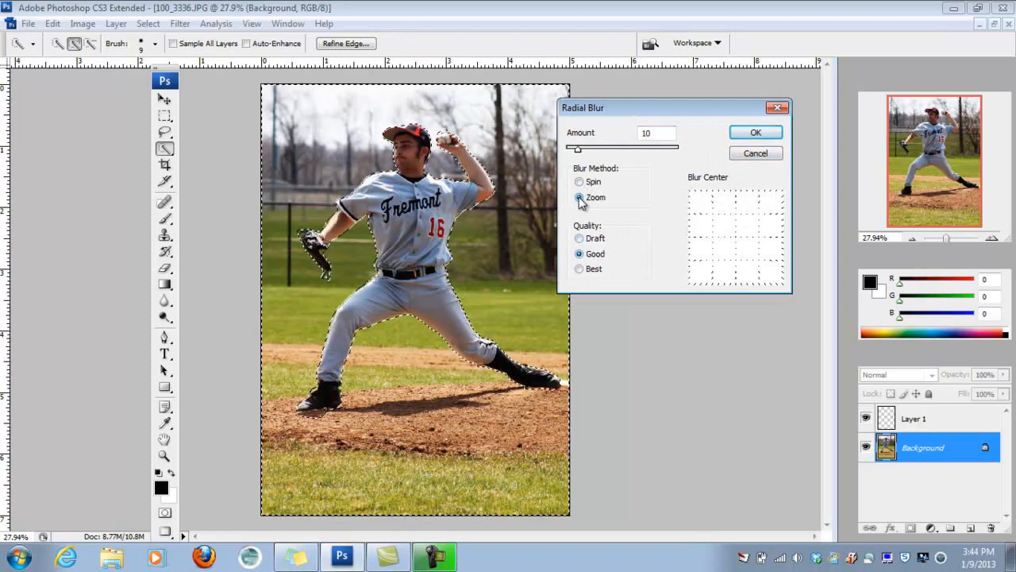
{"action": "left_click_drag", "start_coordinate": [579, 150], "coordinate": [608, 151]}
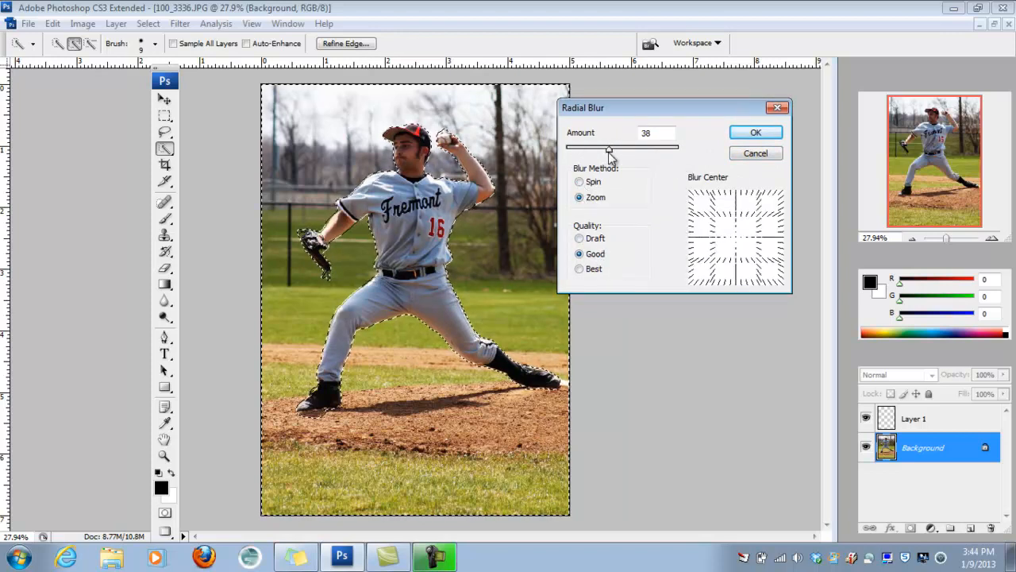
{"action": "left_click", "coordinate": [754, 133]}
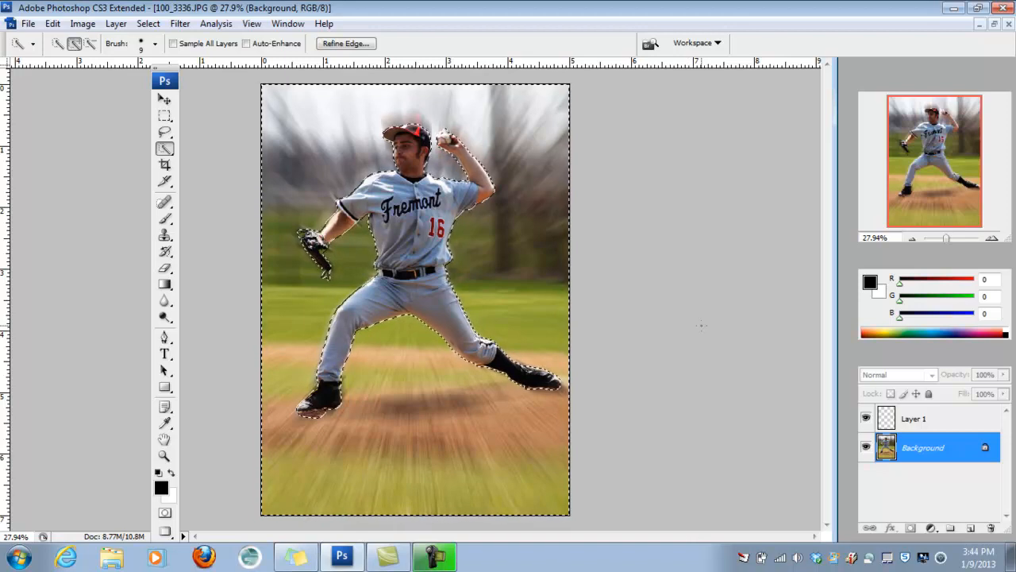
{"action": "key", "text": "ctrl+d"}
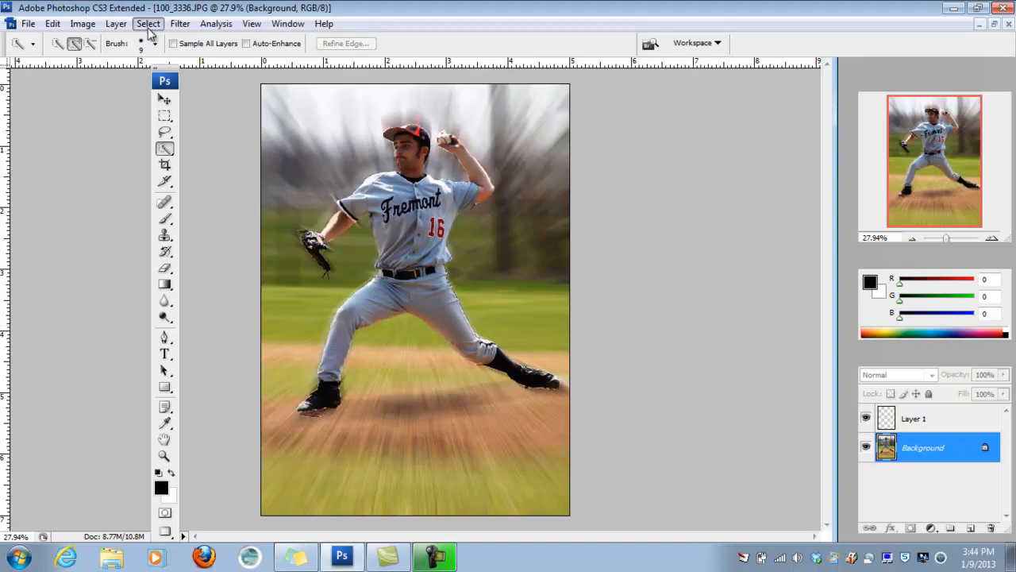
- Reselect the background around the pitcher, delete it to leave plain white, and deselect
{"action": "left_click", "coordinate": [147, 23]}
{"action": "left_click", "coordinate": [159, 66]}
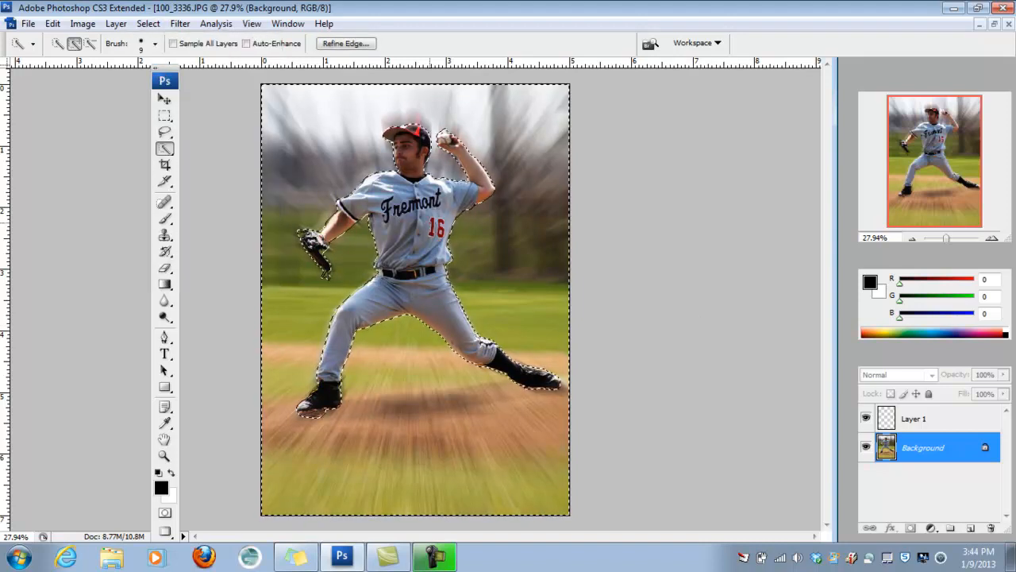
{"action": "left_click", "coordinate": [53, 24]}
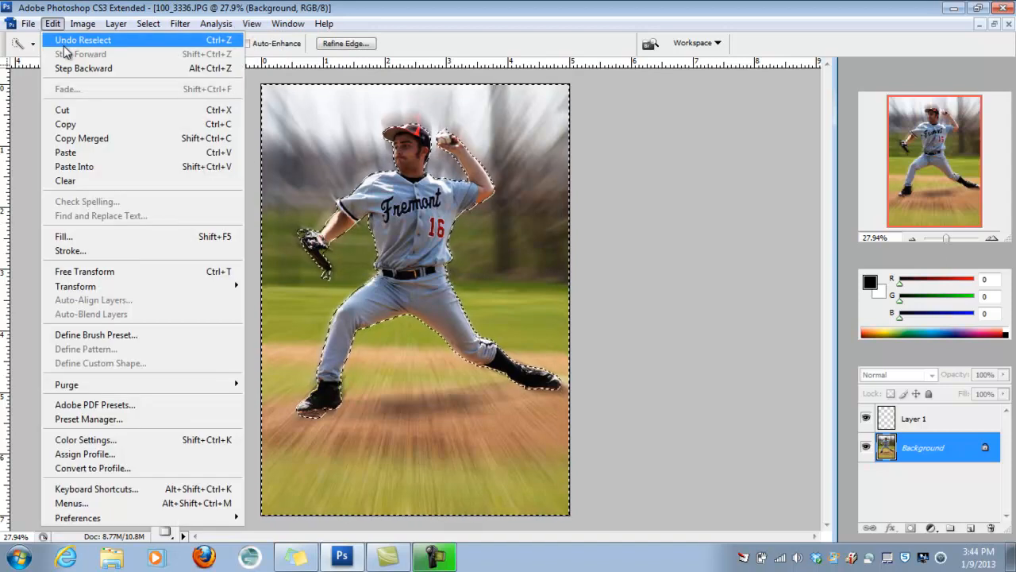
{"action": "mouse_move", "coordinate": [216, 23]}
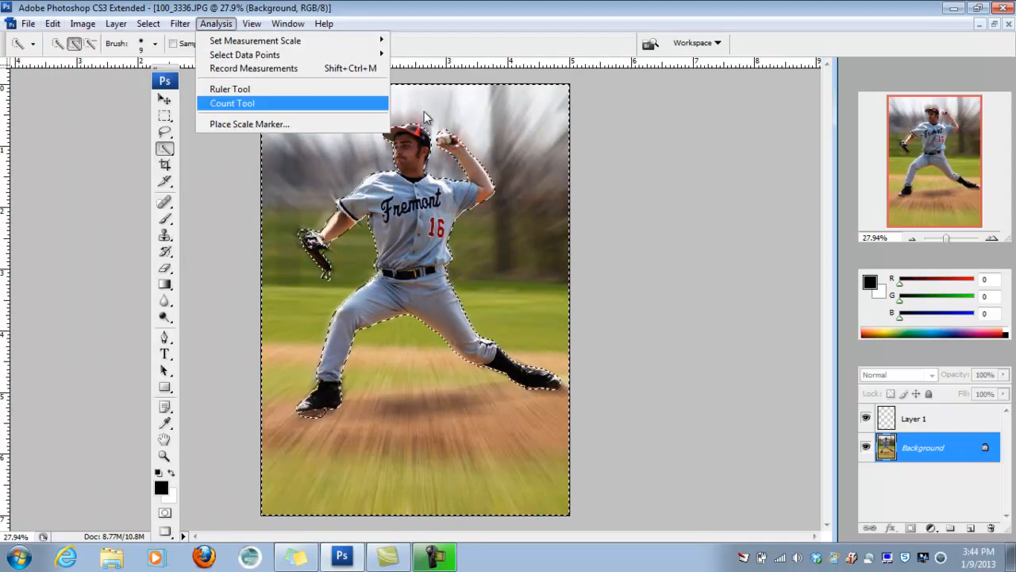
{"action": "left_click", "coordinate": [590, 161]}
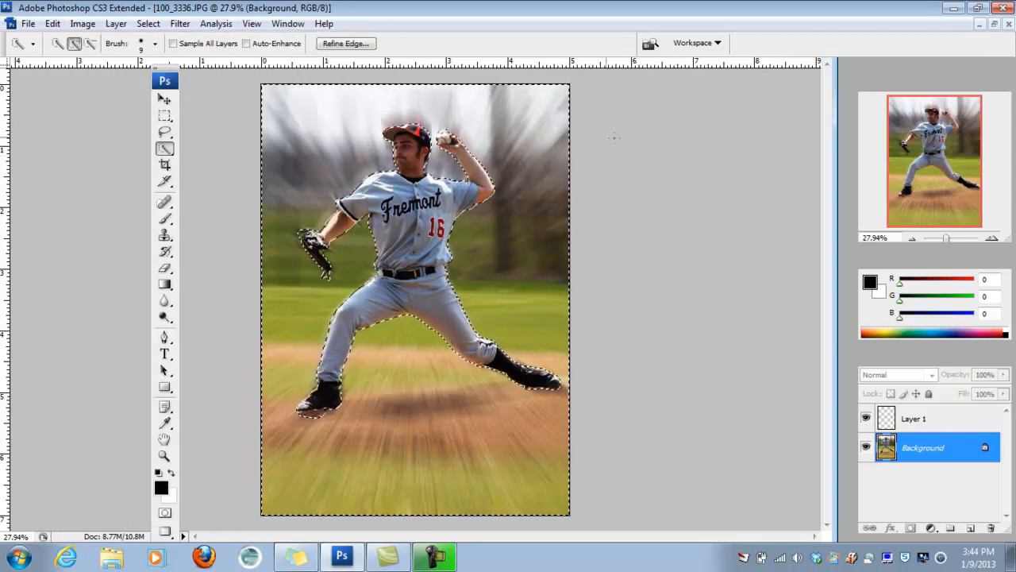
{"action": "key", "text": "Delete"}
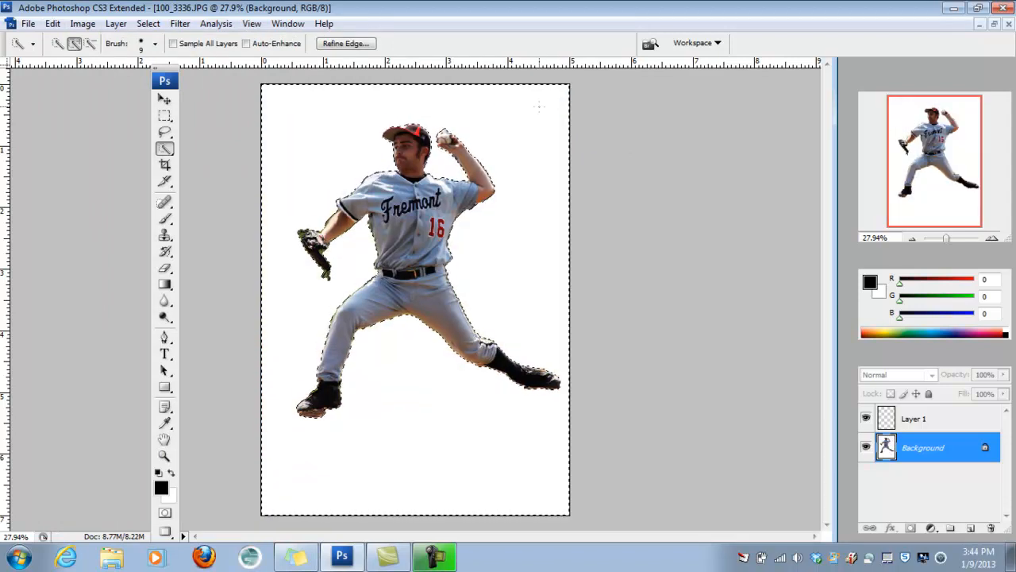
{"action": "key", "text": "ctrl+d"}
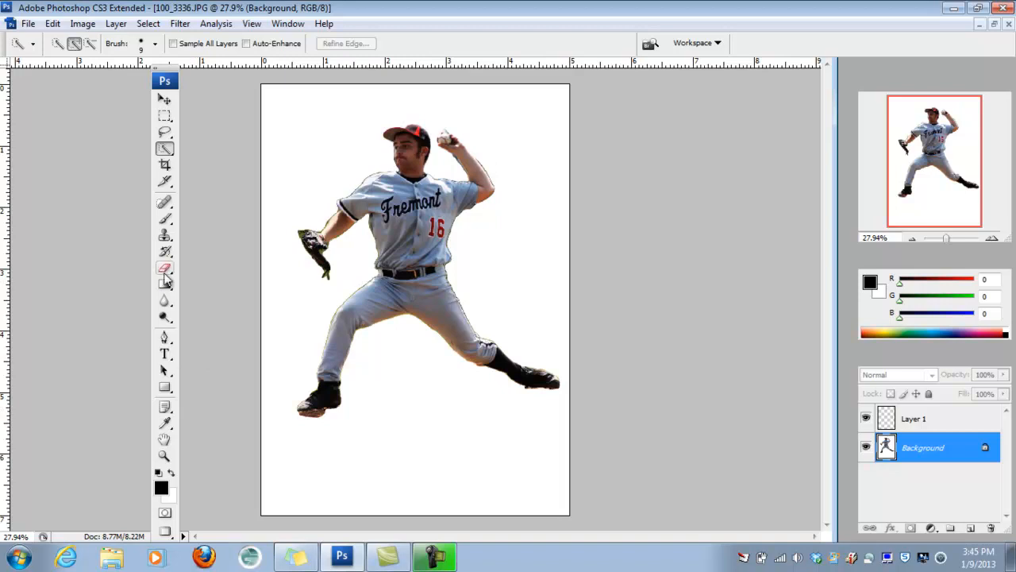
- Erase part of the grey fringe along the inside of the pitcher's raised forearm with a size 5 Eraser brush
{"action": "left_click", "coordinate": [165, 455]}
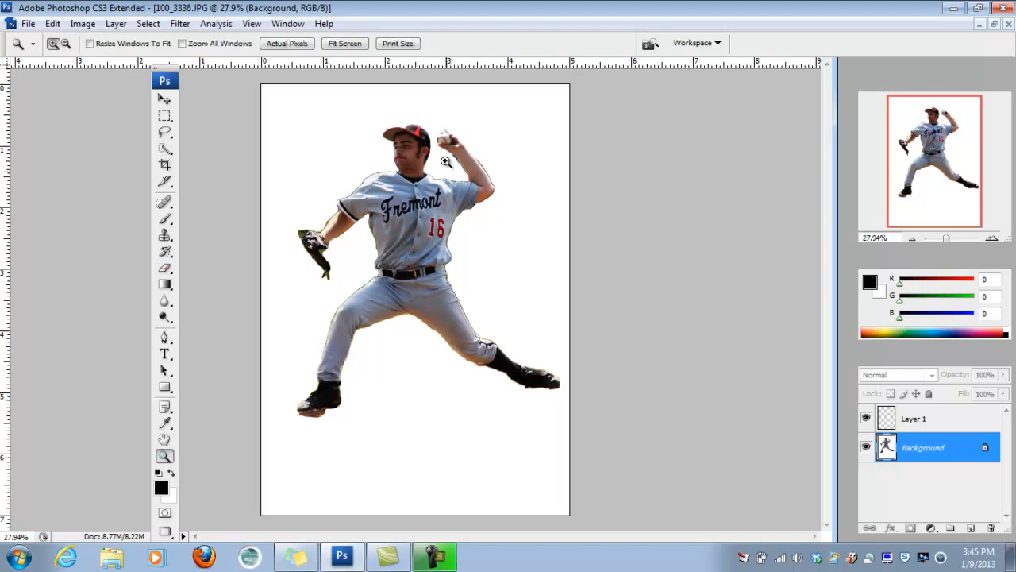
{"action": "left_click_drag", "start_coordinate": [440, 149], "coordinate": [484, 198]}
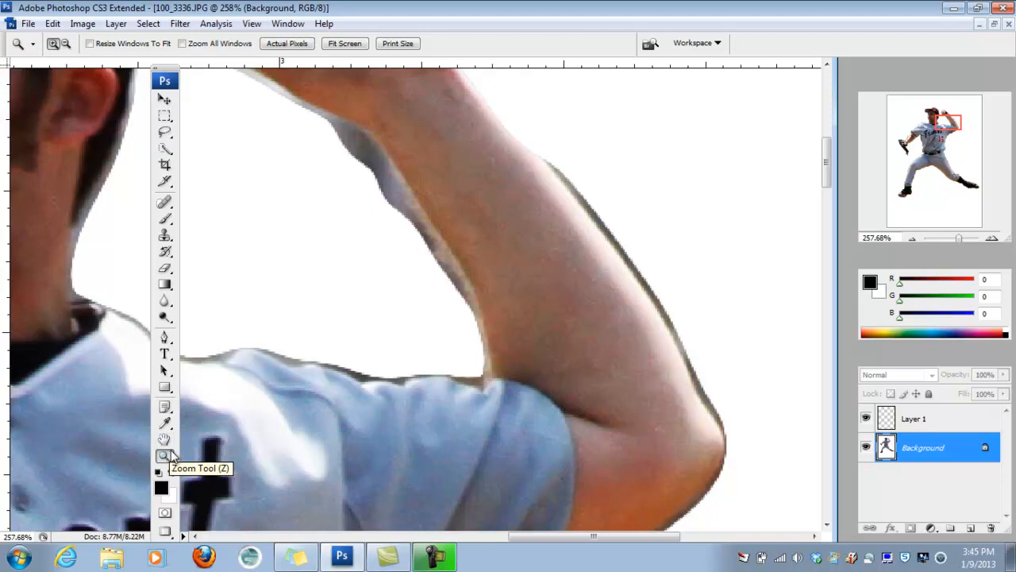
{"action": "left_click", "coordinate": [164, 268]}
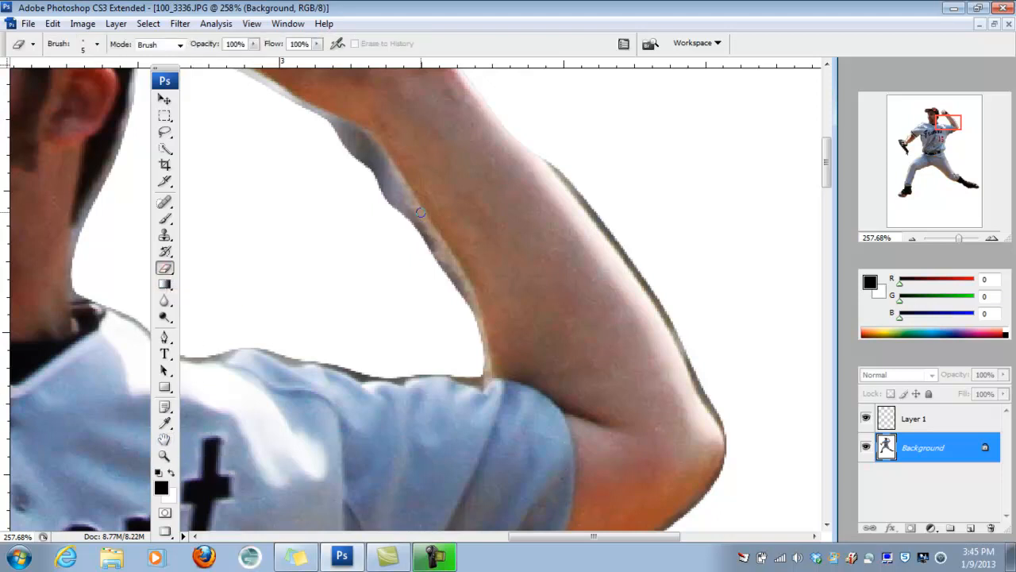
{"action": "mouse_move", "coordinate": [346, 152]}
{"action": "left_mouse_down"}
{"action": "mouse_move", "coordinate": [373, 163]}
{"action": "mouse_move", "coordinate": [388, 194]}
{"action": "mouse_move", "coordinate": [363, 167]}
{"action": "mouse_move", "coordinate": [423, 243]}
{"action": "mouse_move", "coordinate": [404, 219]}
{"action": "left_mouse_up"}
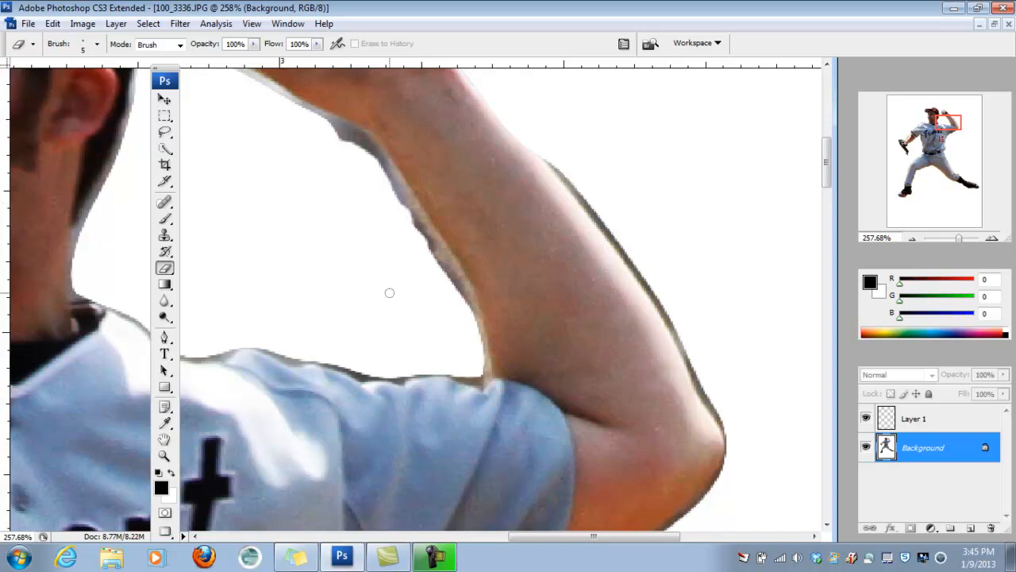
- Enlarge the Eraser brush to 40 and erase the grey fringe along the upper inner side of the raised forearm
{"action": "key", "text": "bracketright"}
{"action": "key", "text": "bracketright"}
{"action": "key", "text": "bracketright"}
{"action": "key", "text": "bracketright"}
{"action": "key", "text": "bracketright"}
{"action": "key", "text": "bracketright"}
{"action": "key", "text": "bracketright"}
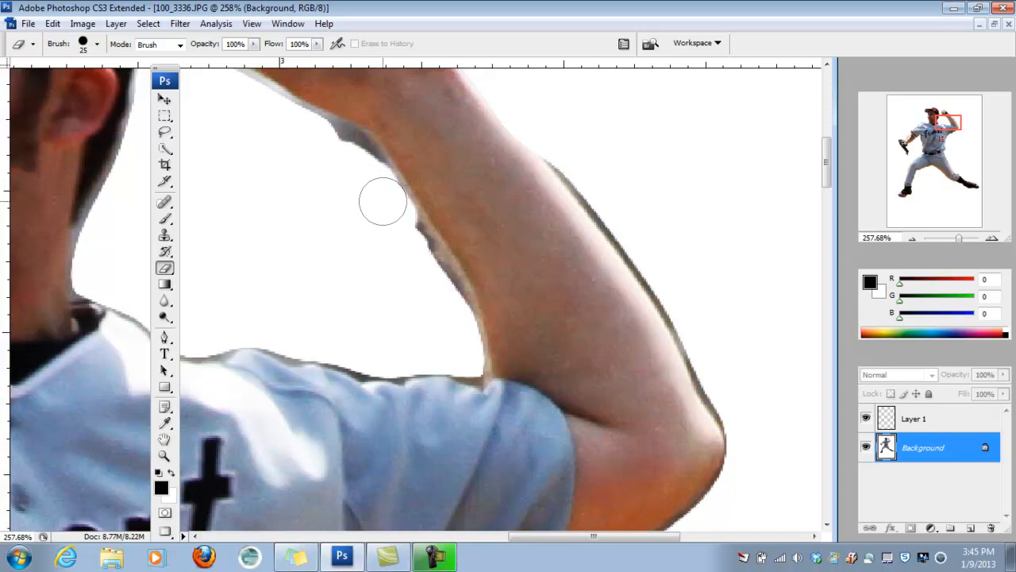
{"action": "key", "text": "bracketright"}
{"action": "key", "text": "bracketright"}
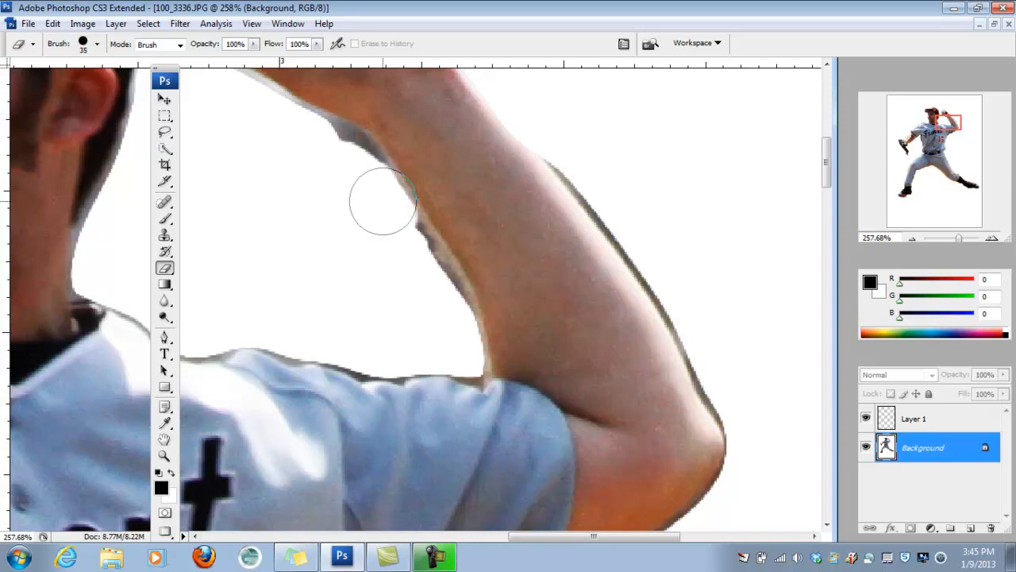
{"action": "mouse_move", "coordinate": [358, 193]}
{"action": "left_mouse_down"}
{"action": "mouse_move", "coordinate": [353, 181]}
{"action": "mouse_move", "coordinate": [320, 154]}
{"action": "left_mouse_up"}
{"action": "left_click", "coordinate": [346, 169]}
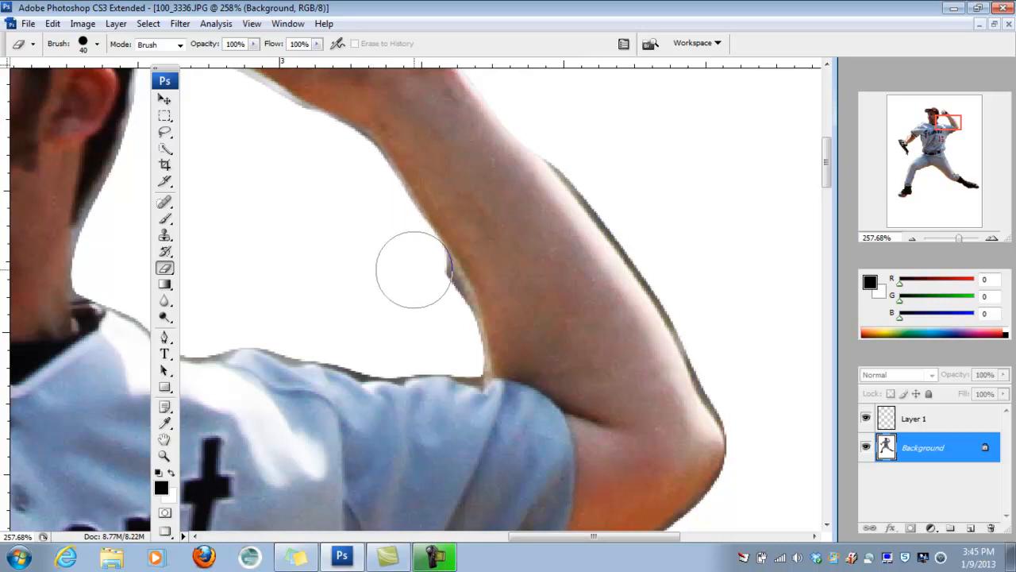
- Erase the remaining fringe near the inner elbow and along the top edge of the jersey shoulder
{"action": "left_click_drag", "start_coordinate": [429, 295], "coordinate": [443, 341]}
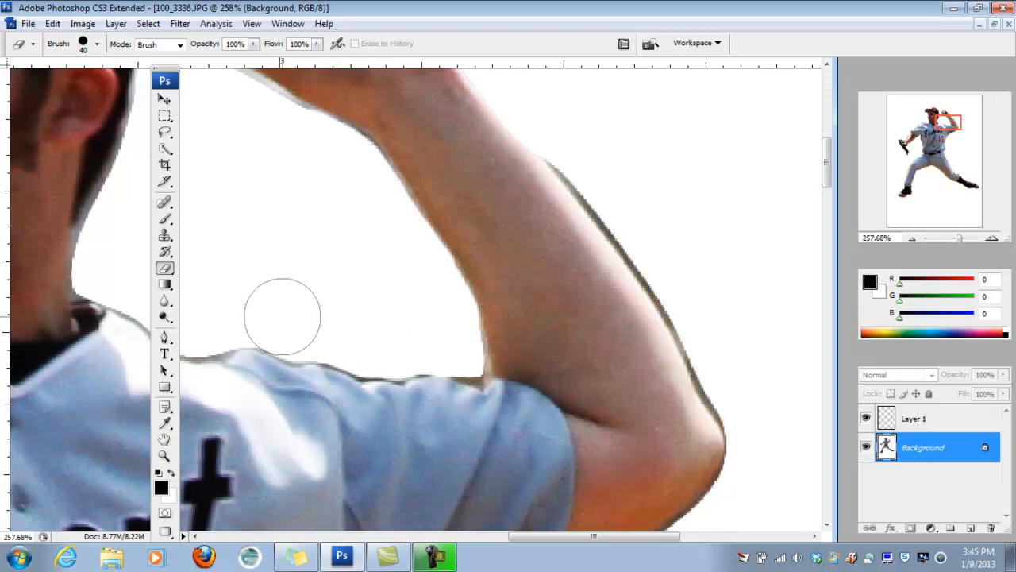
{"action": "left_click", "coordinate": [342, 330]}
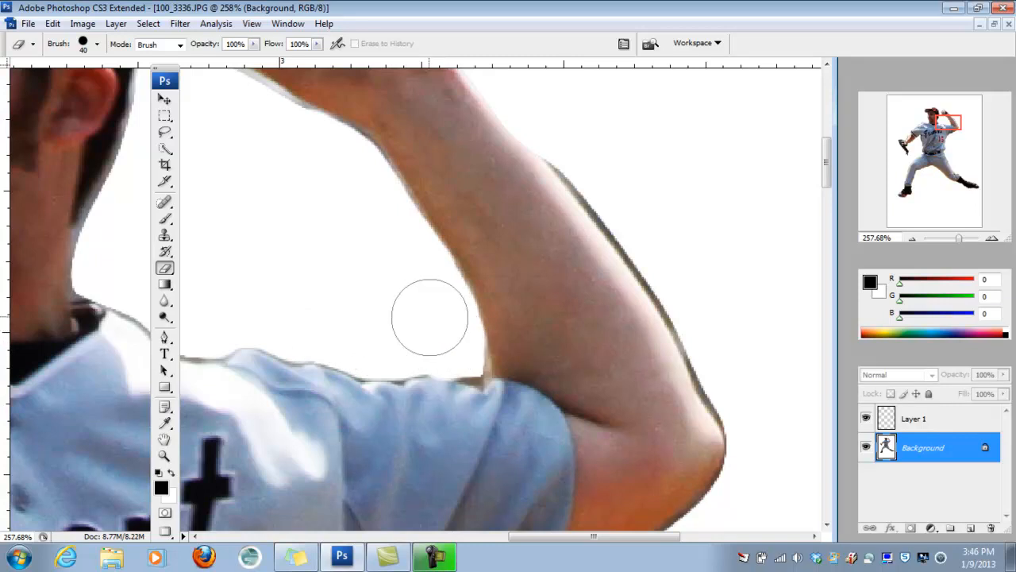
{"action": "left_click", "coordinate": [438, 342]}
- Select the white background with the Magic Wand and invert the selection so only the pitcher is selected
{"action": "key", "text": "ctrl+0"}
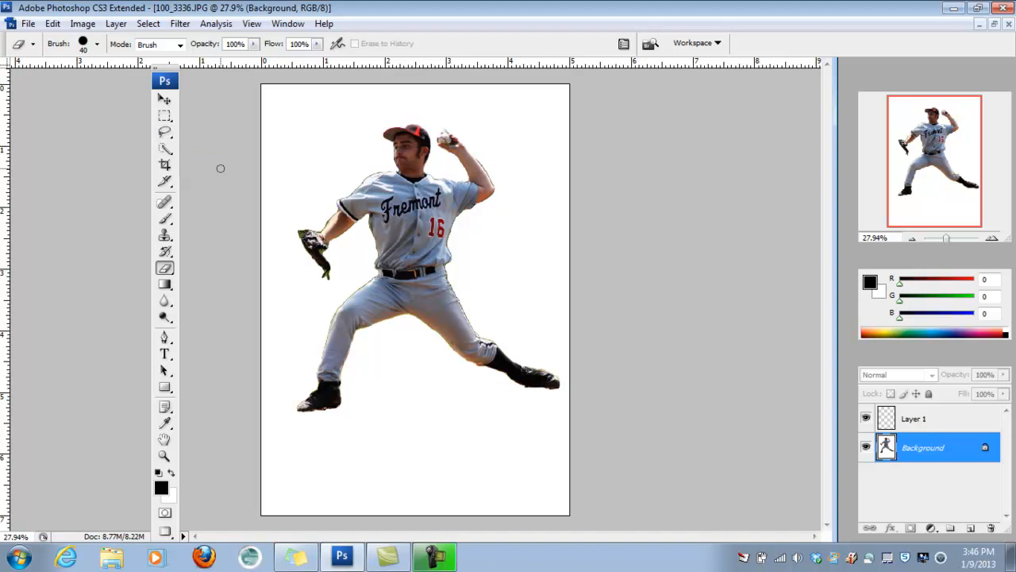
{"action": "left_click", "coordinate": [164, 150]}
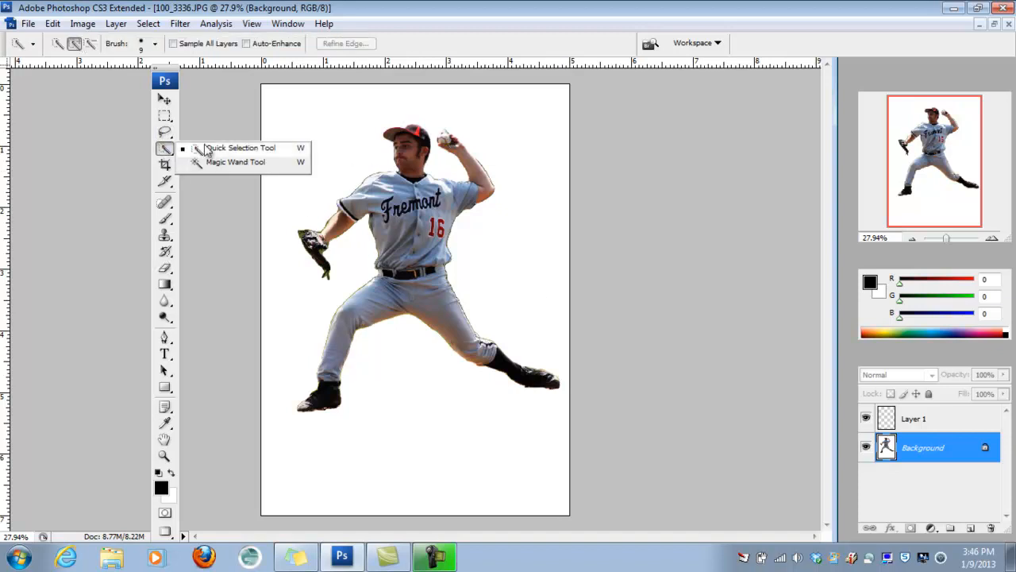
{"action": "left_click", "coordinate": [220, 163]}
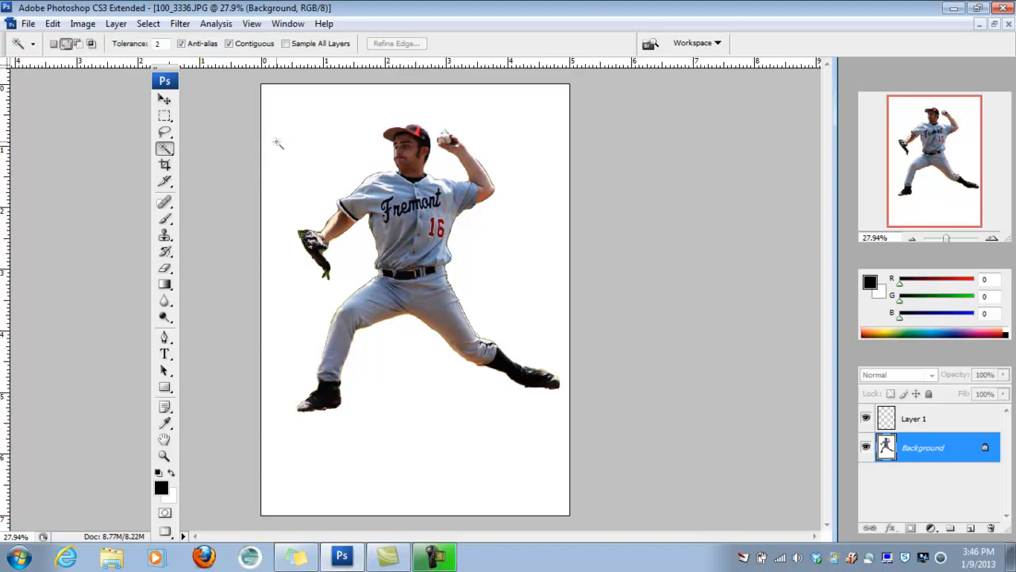
{"action": "left_click", "coordinate": [324, 127]}
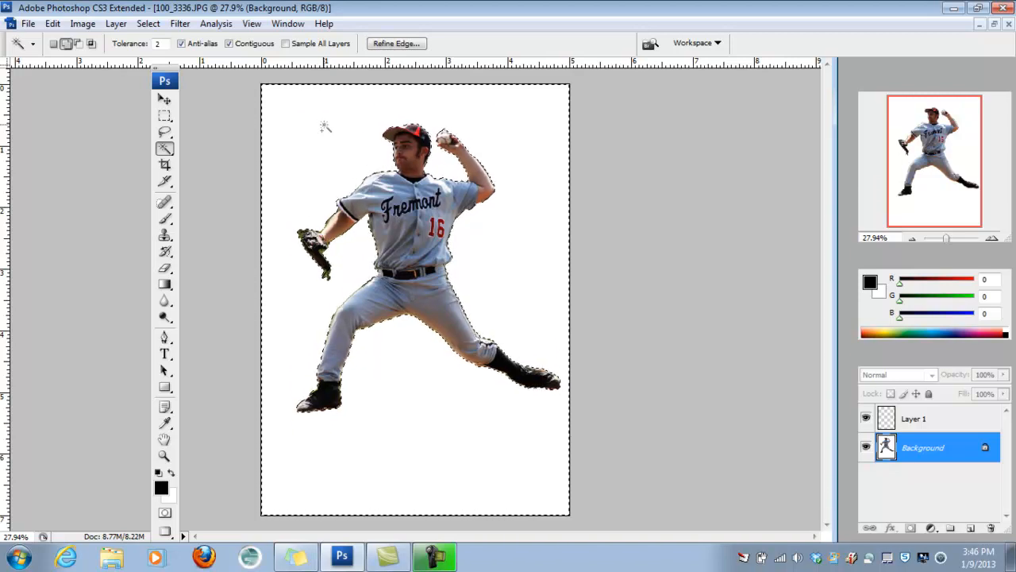
{"action": "left_click", "coordinate": [150, 24]}
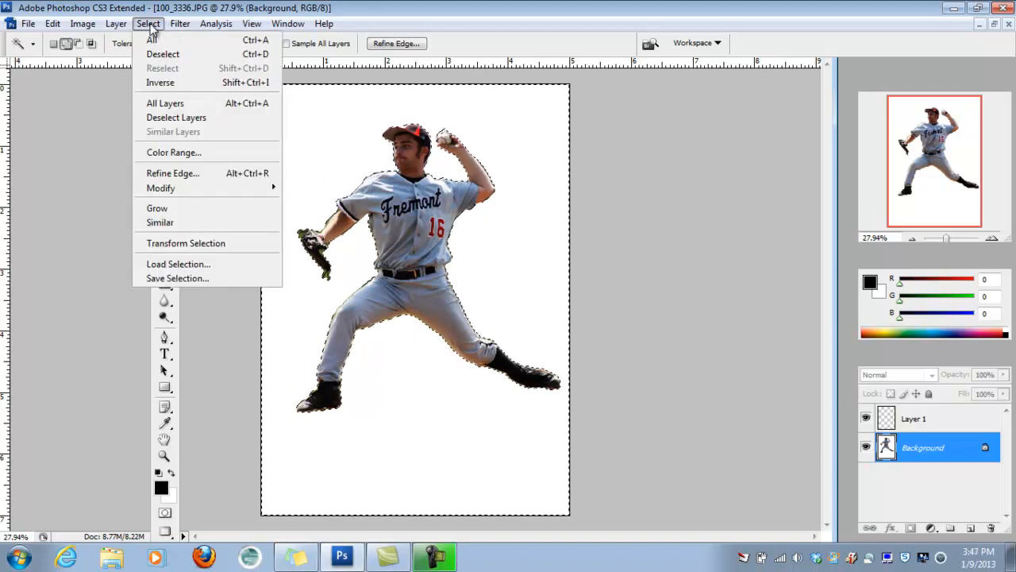
{"action": "left_click", "coordinate": [164, 82]}
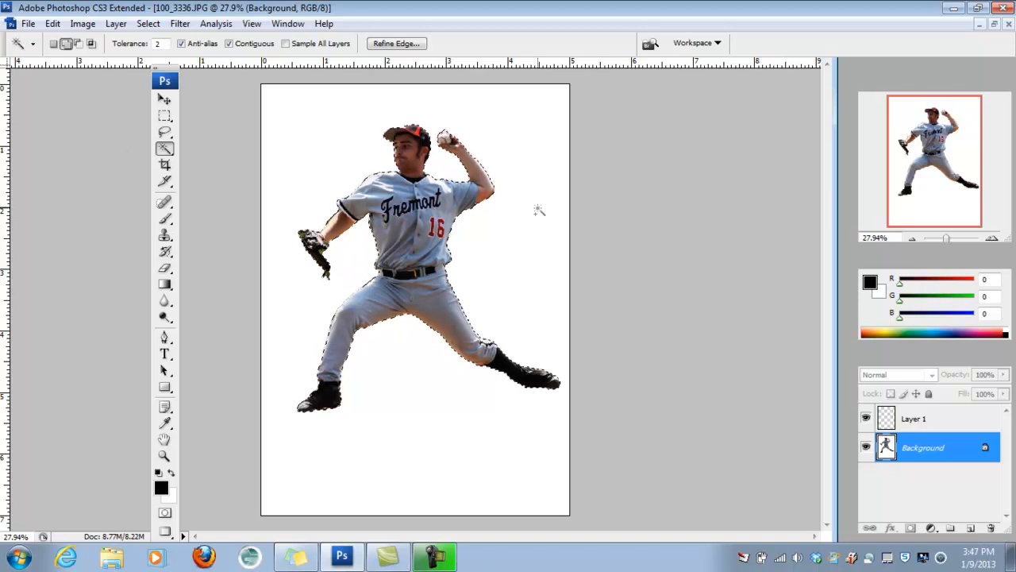
- Paint the whole selected pitcher solid black with a size 250 brush to make a silhouette, and deselect
{"action": "left_click", "coordinate": [165, 219]}
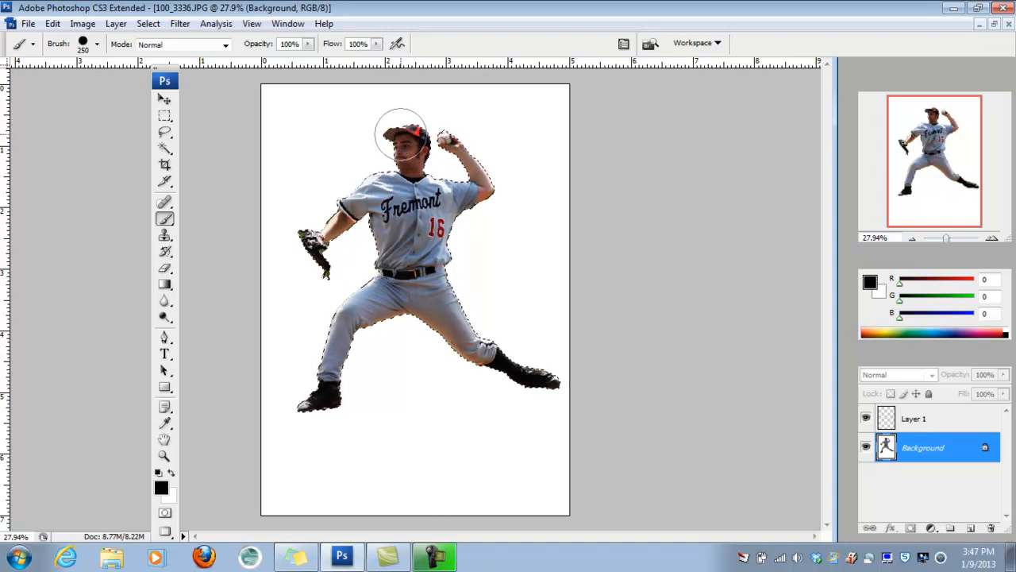
{"action": "left_click_drag", "start_coordinate": [370, 181], "coordinate": [349, 203]}
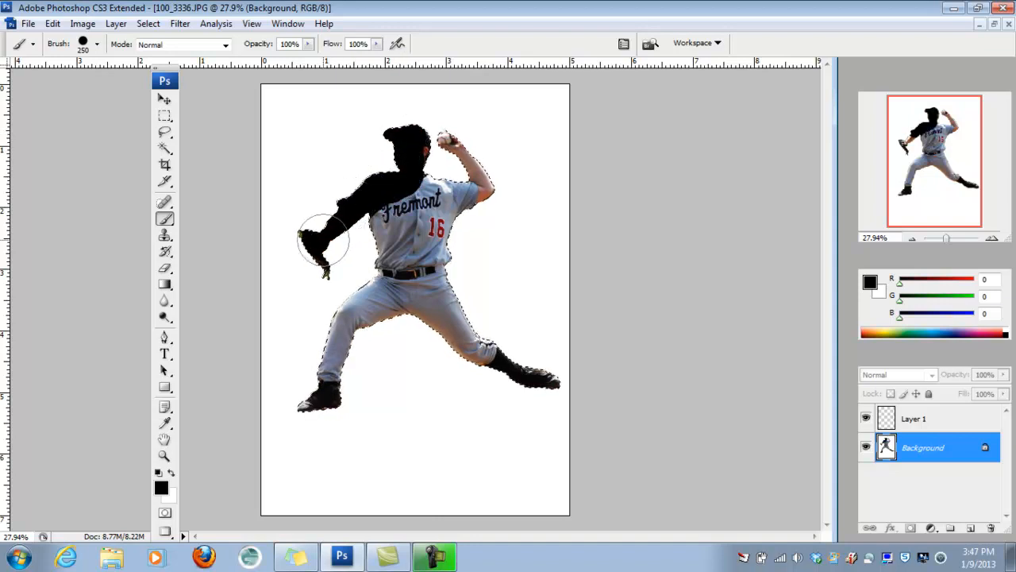
{"action": "mouse_move", "coordinate": [381, 242]}
{"action": "left_mouse_down"}
{"action": "mouse_move", "coordinate": [389, 278]}
{"action": "mouse_move", "coordinate": [330, 354]}
{"action": "mouse_move", "coordinate": [311, 408]}
{"action": "mouse_move", "coordinate": [338, 399]}
{"action": "mouse_move", "coordinate": [397, 264]}
{"action": "mouse_move", "coordinate": [391, 308]}
{"action": "left_mouse_up"}
{"action": "mouse_move", "coordinate": [470, 316]}
{"action": "left_mouse_down"}
{"action": "mouse_move", "coordinate": [538, 358]}
{"action": "mouse_move", "coordinate": [487, 363]}
{"action": "mouse_move", "coordinate": [452, 343]}
{"action": "left_mouse_up"}
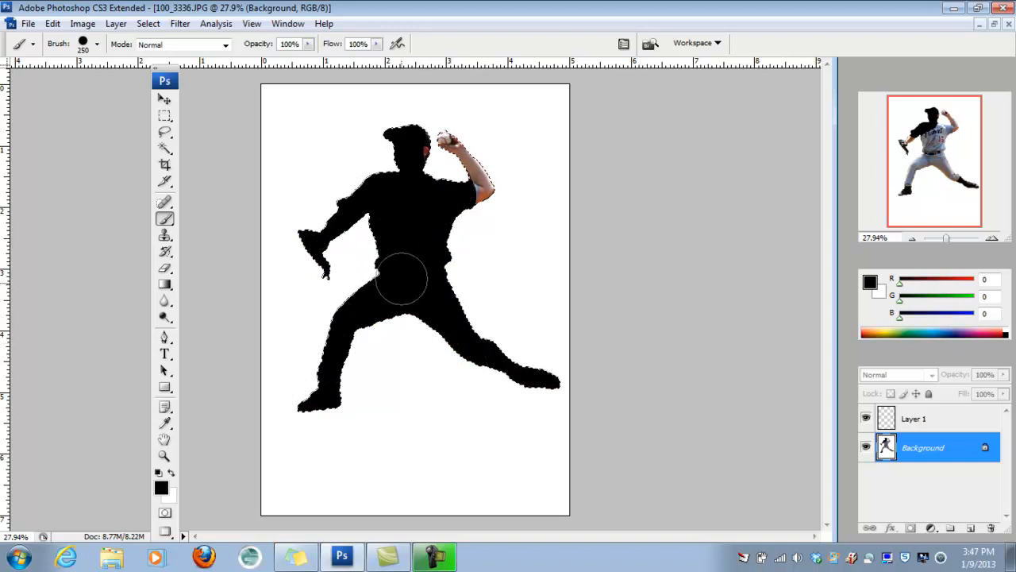
{"action": "left_click_drag", "start_coordinate": [443, 130], "coordinate": [434, 206]}
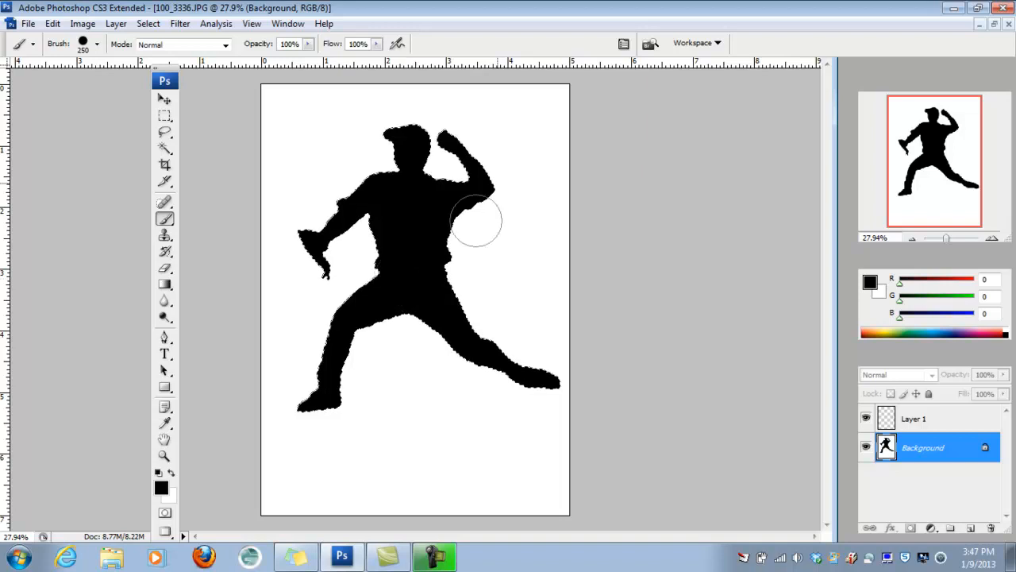
{"action": "key", "text": "ctrl+d"}
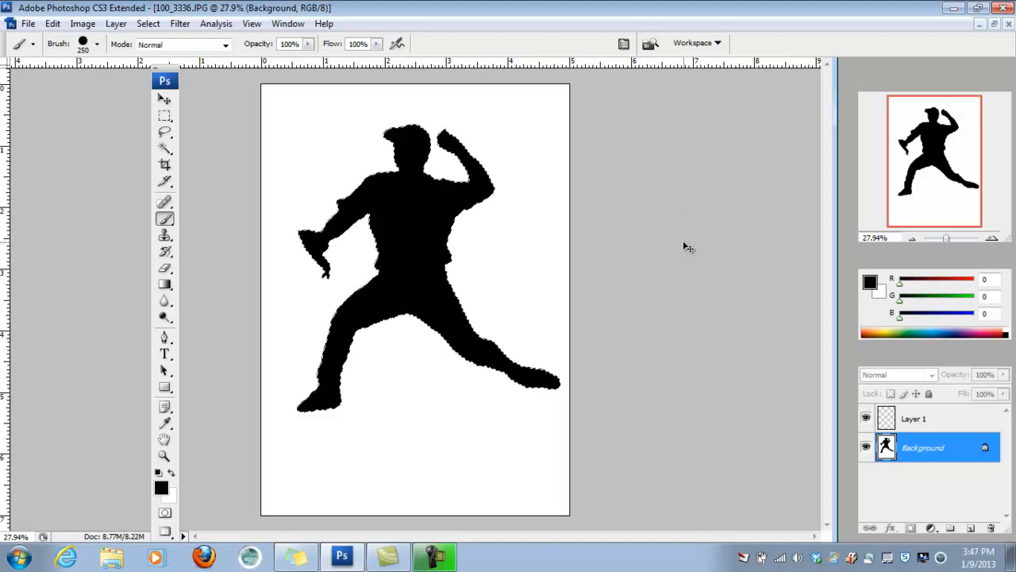